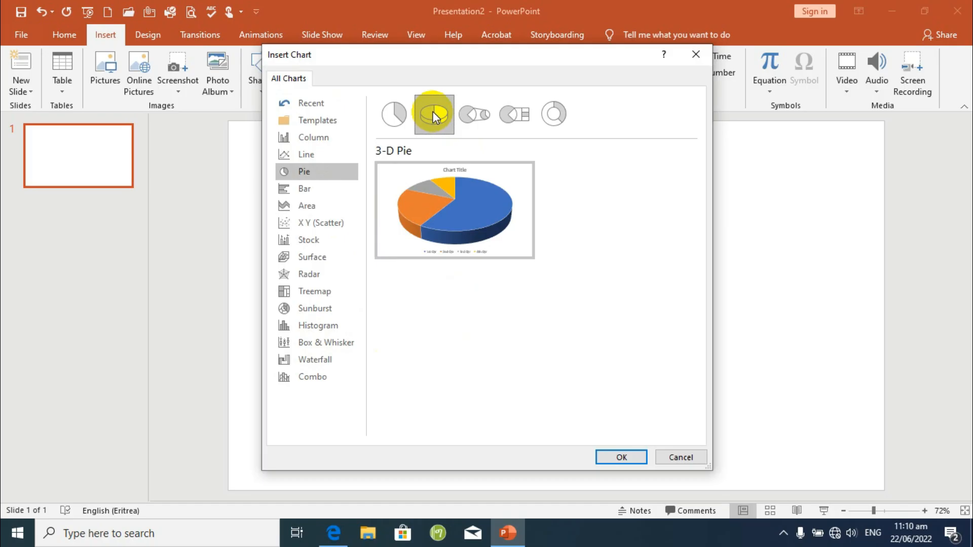
Preview the Pie of Pie, Bar of Pie and Doughnut subtypes, then insert a standard Pie chart on the slide.
click(472, 116)
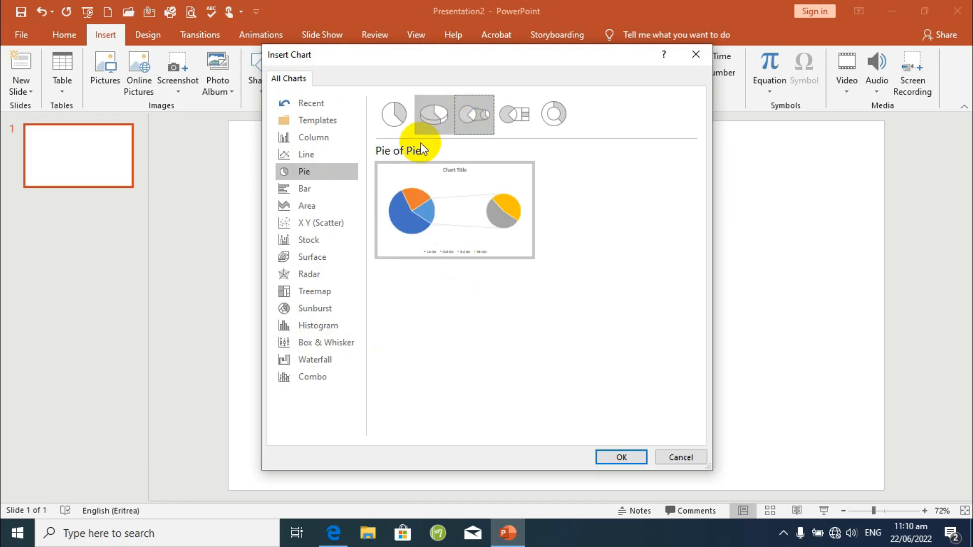
click(512, 115)
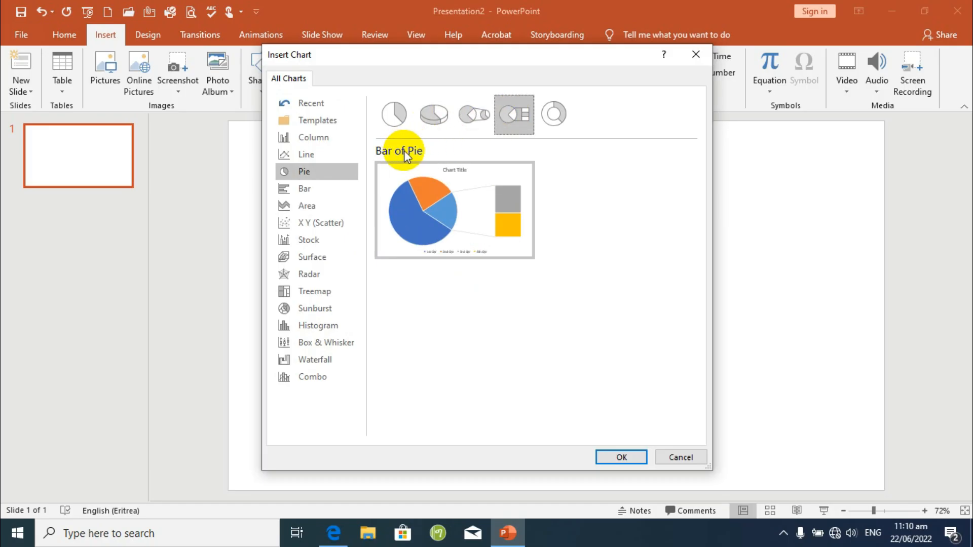
click(551, 124)
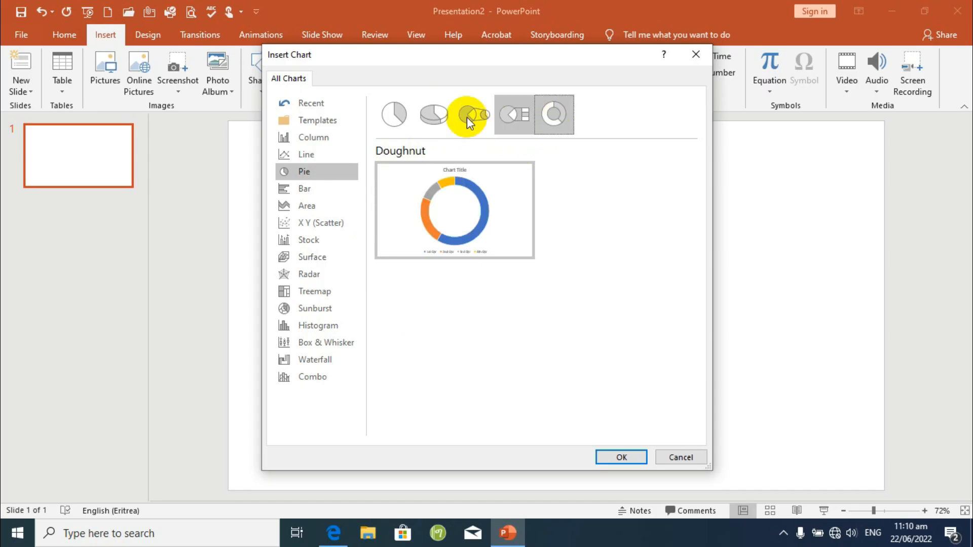
click(397, 113)
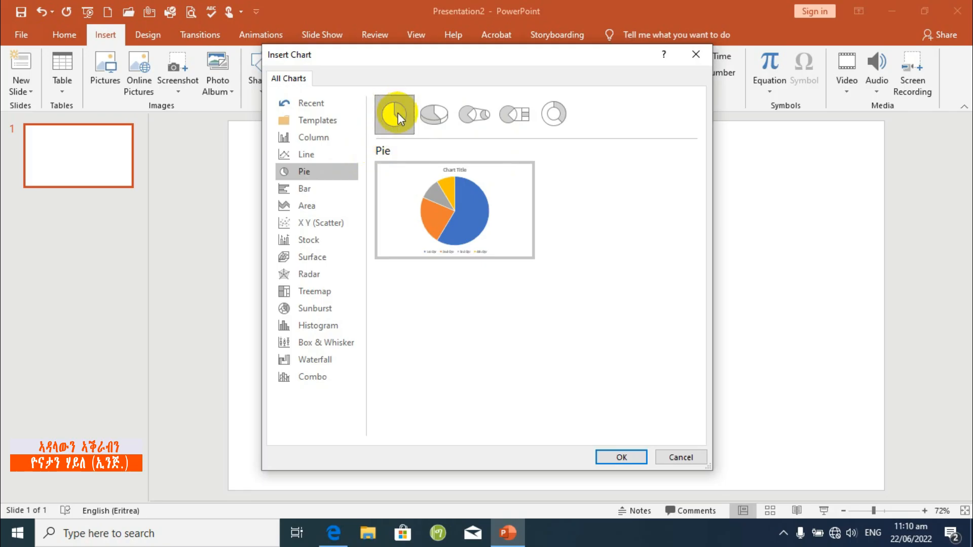
click(434, 201)
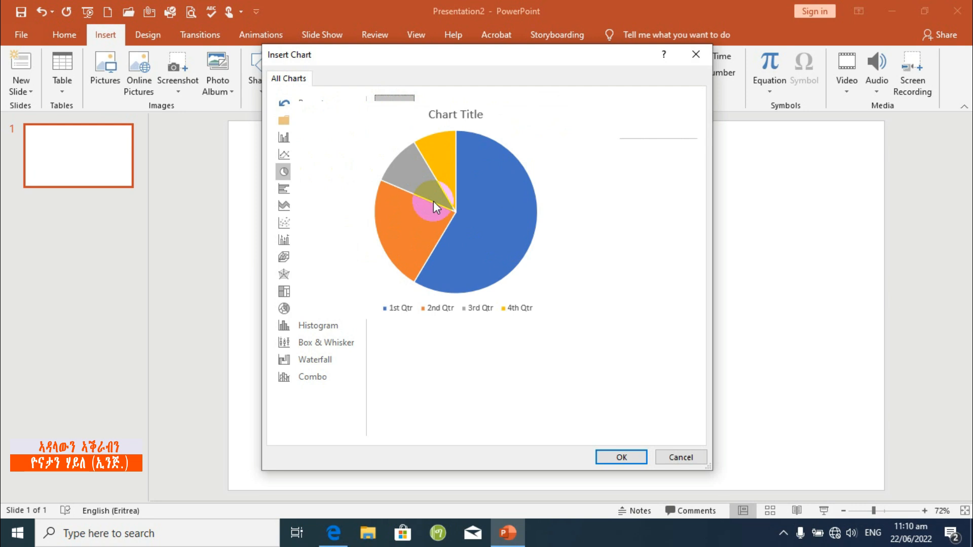
mouse_move(445, 202)
click(620, 459)
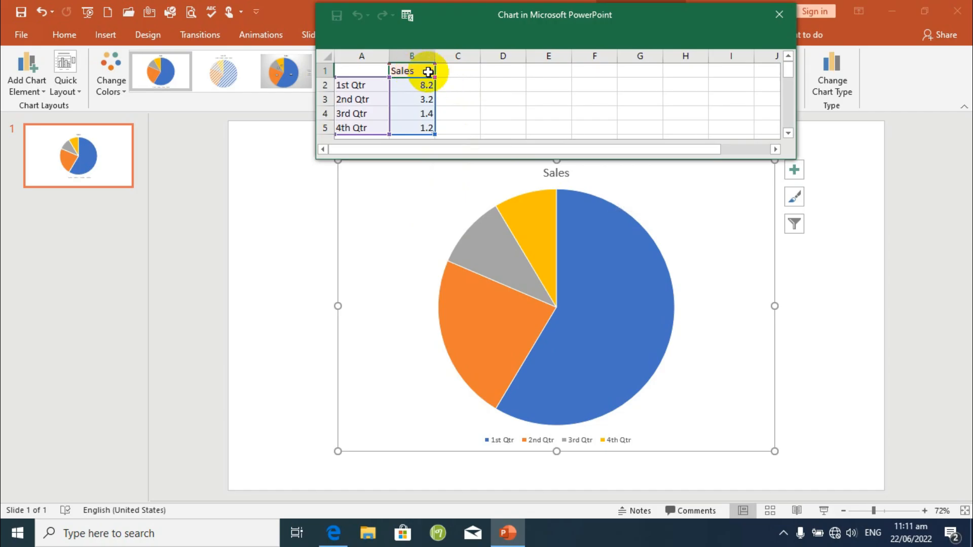
Review the quarter labels and their Sales values in the chart's data sheet, then close the sheet.
click(369, 96)
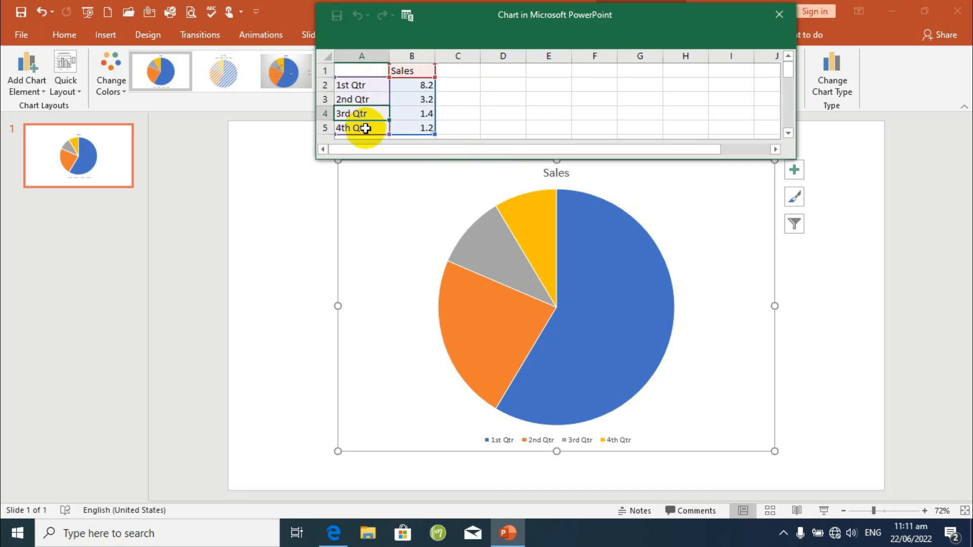
click(366, 129)
click(420, 86)
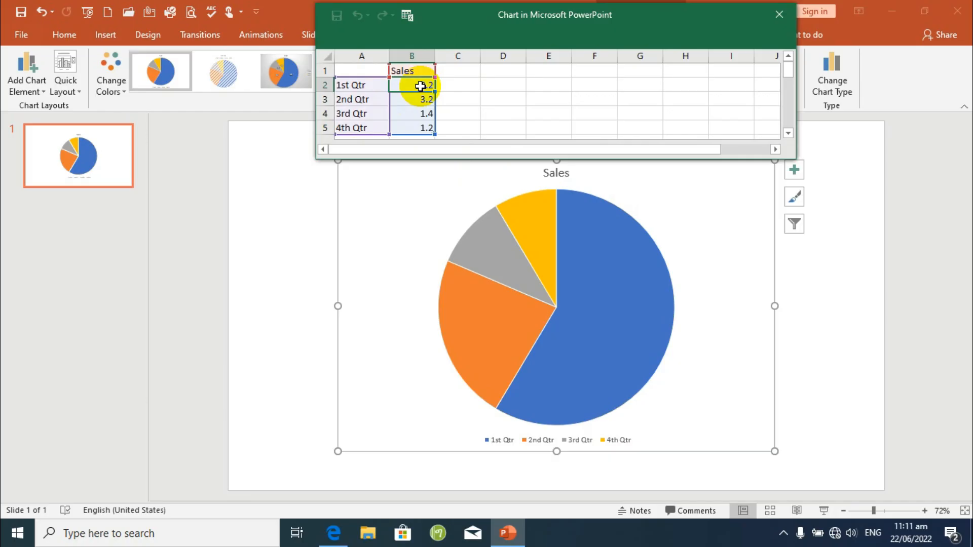
click(355, 86)
click(419, 85)
click(413, 98)
click(411, 113)
click(417, 125)
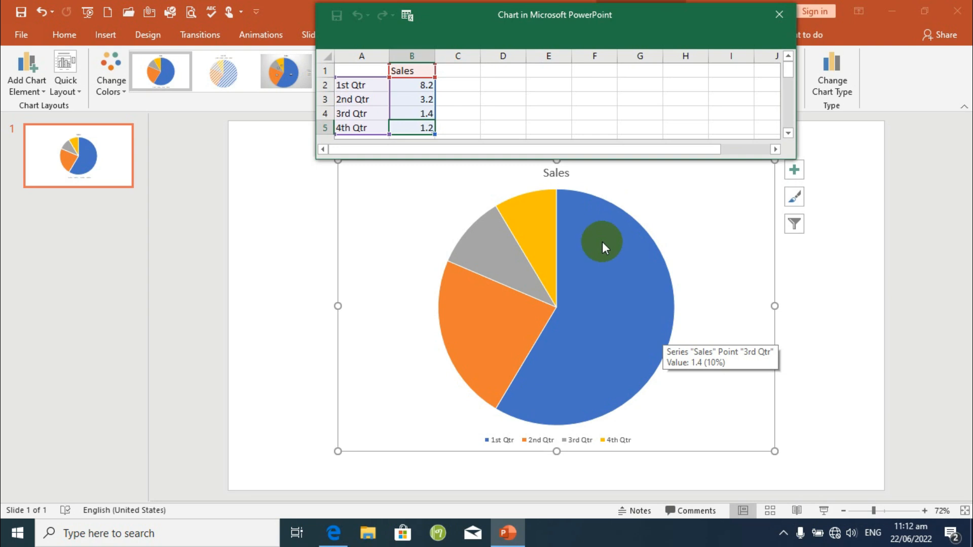
click(778, 15)
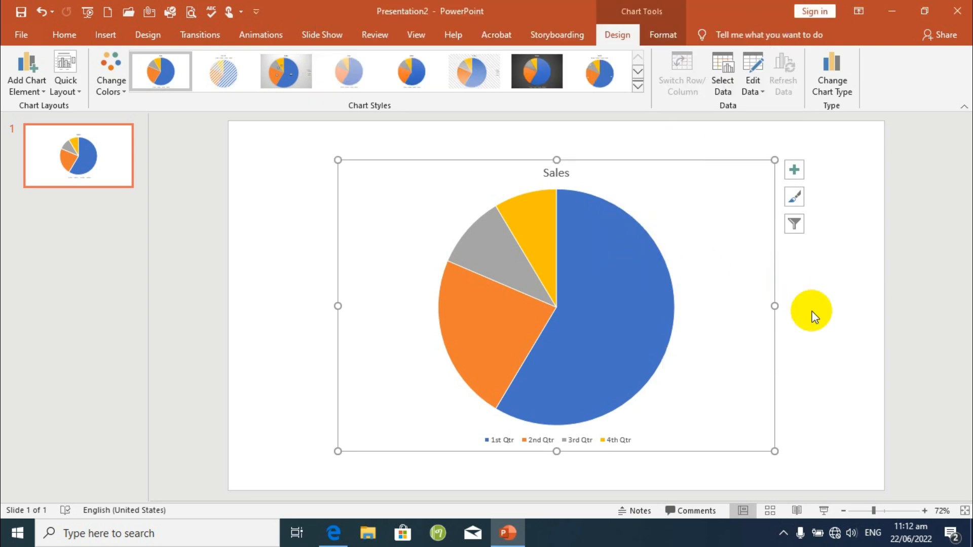
Inspect the value and percentage of the individual pie slices.
click(800, 357)
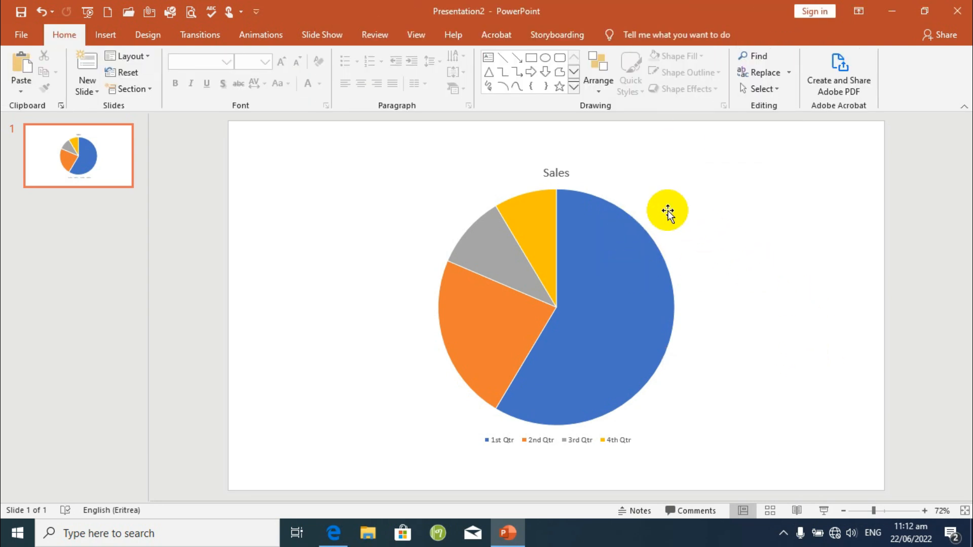
click(588, 300)
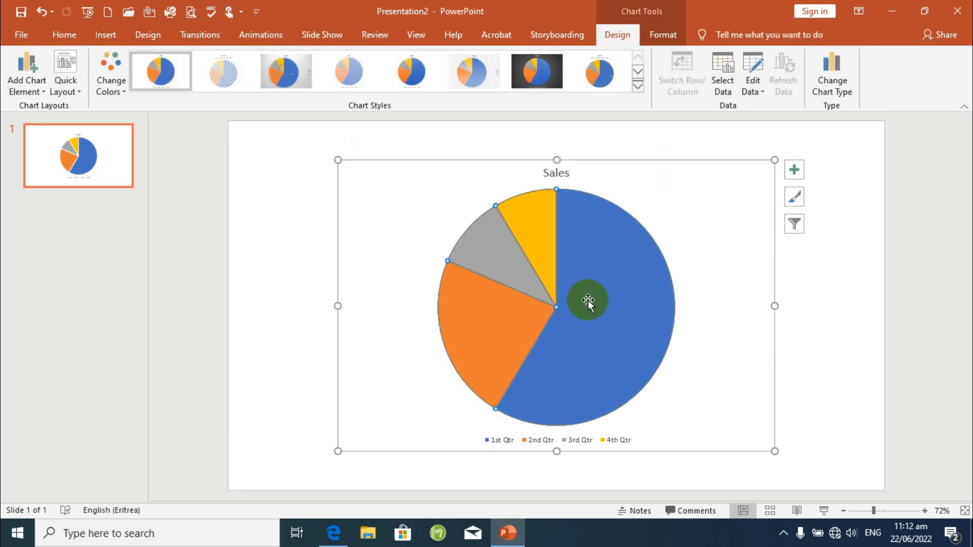
mouse_move(595, 335)
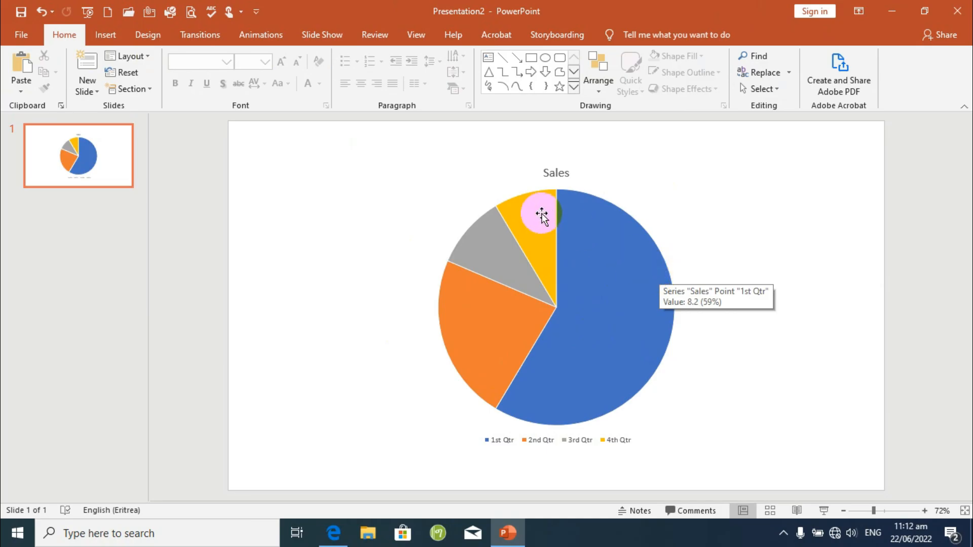
mouse_move(528, 215)
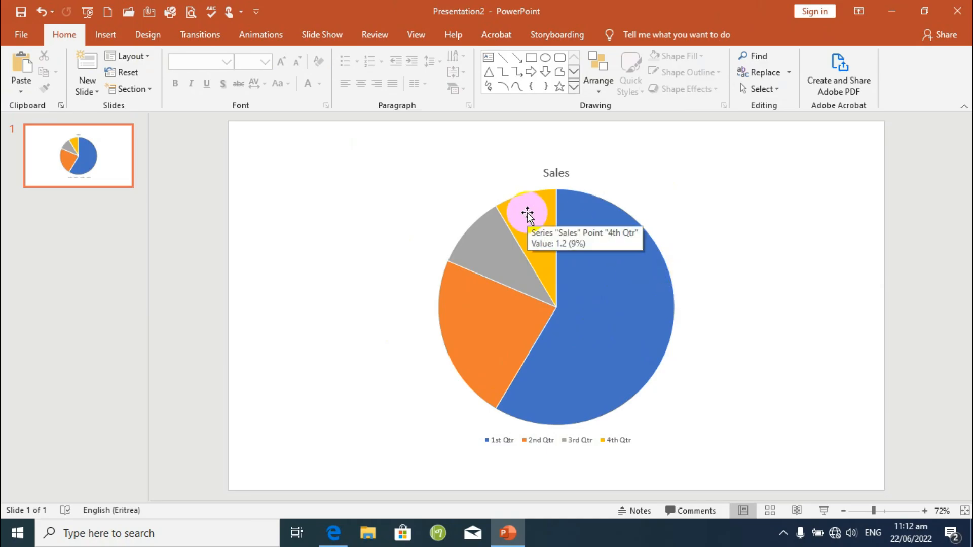
mouse_move(503, 250)
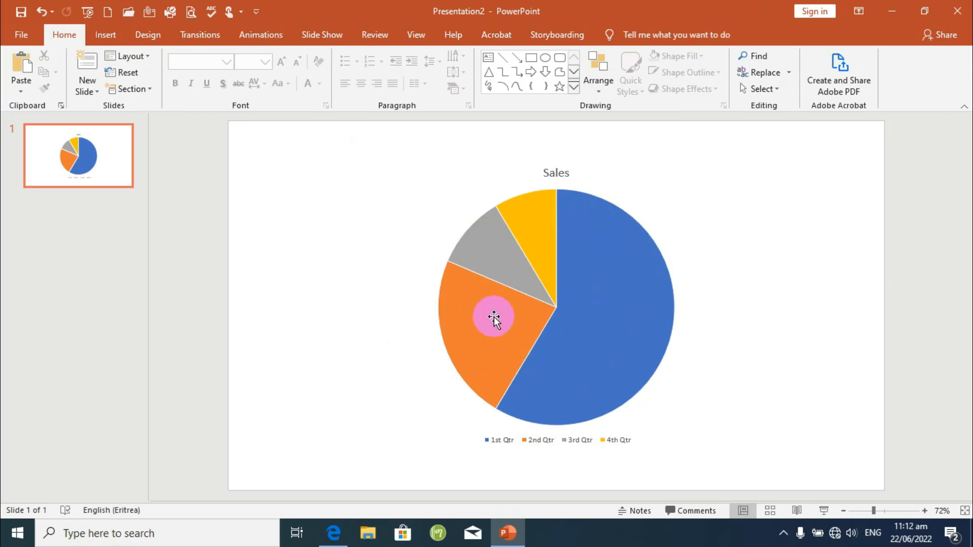
Add data labels to the pie chart and check them against the slices.
click(603, 239)
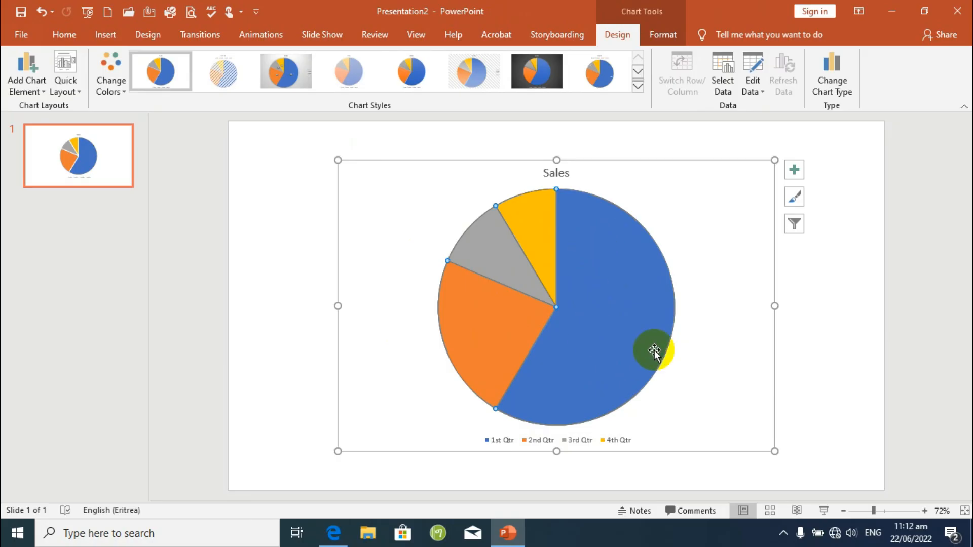
click(795, 171)
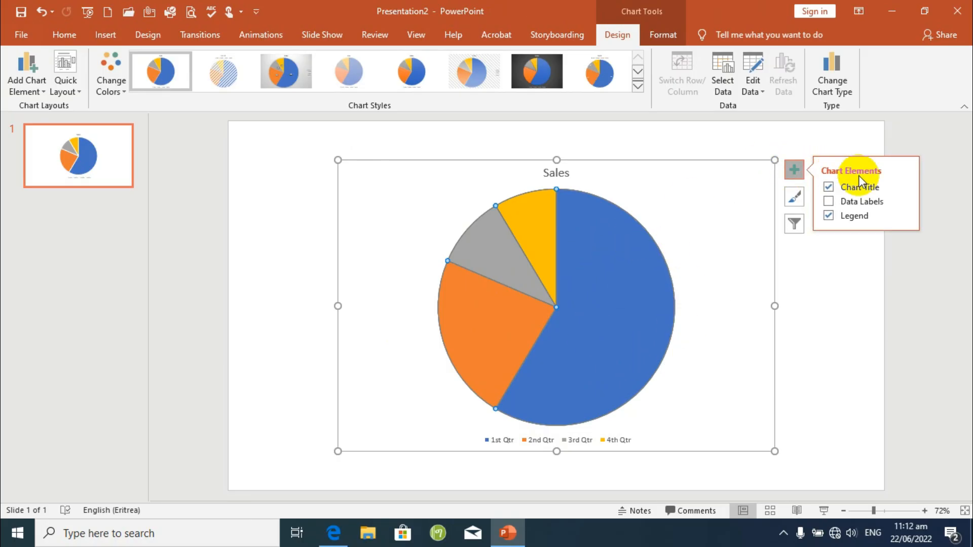
click(829, 202)
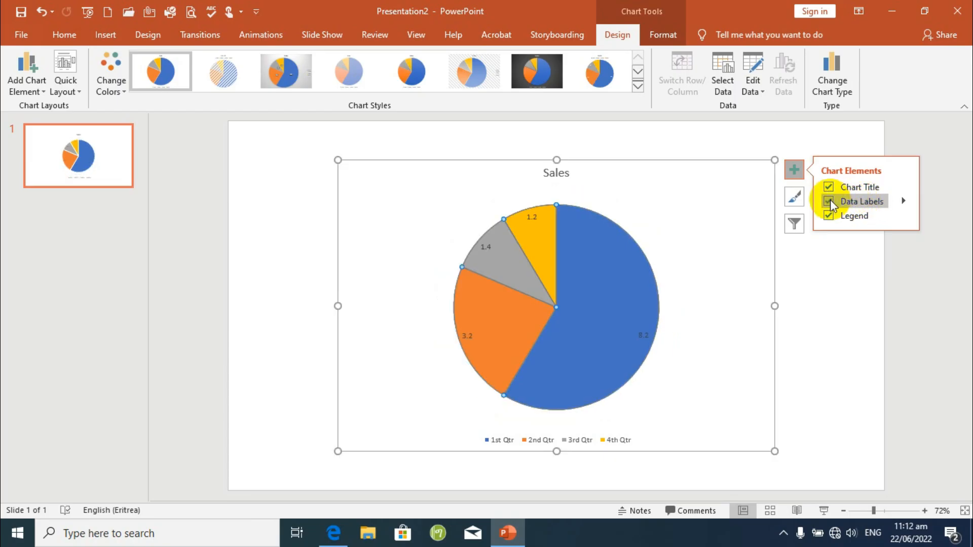
mouse_move(644, 345)
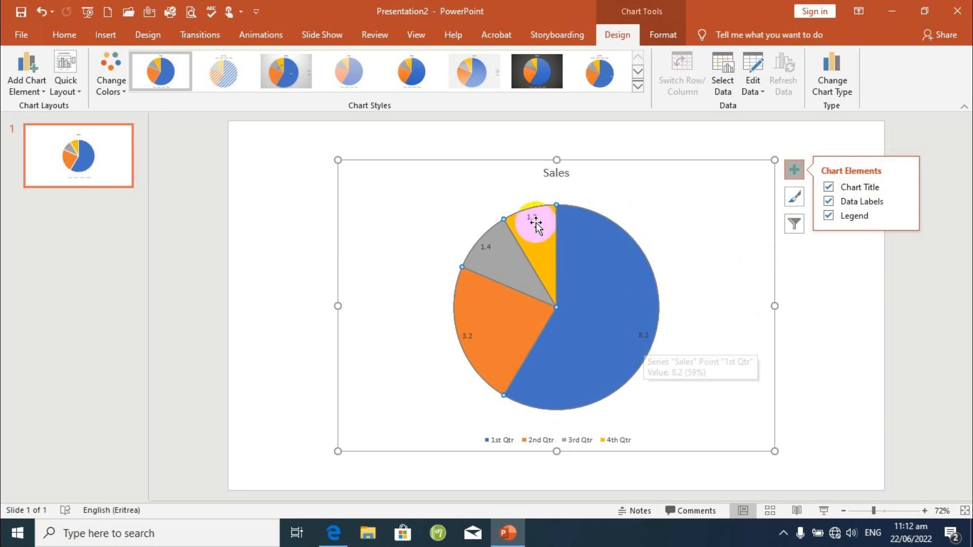
mouse_move(490, 261)
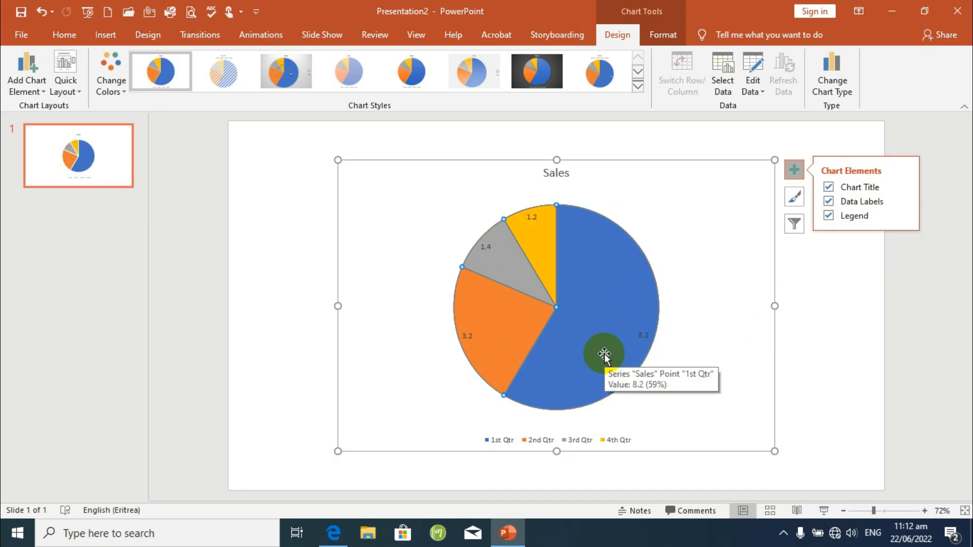
Change the pie chart's data labels to the Data Callout format.
click(789, 177)
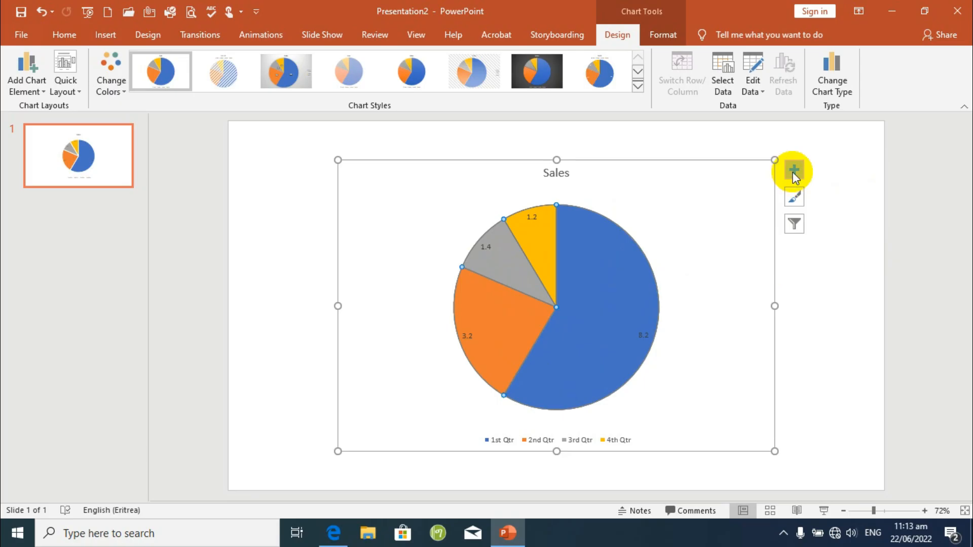
click(795, 174)
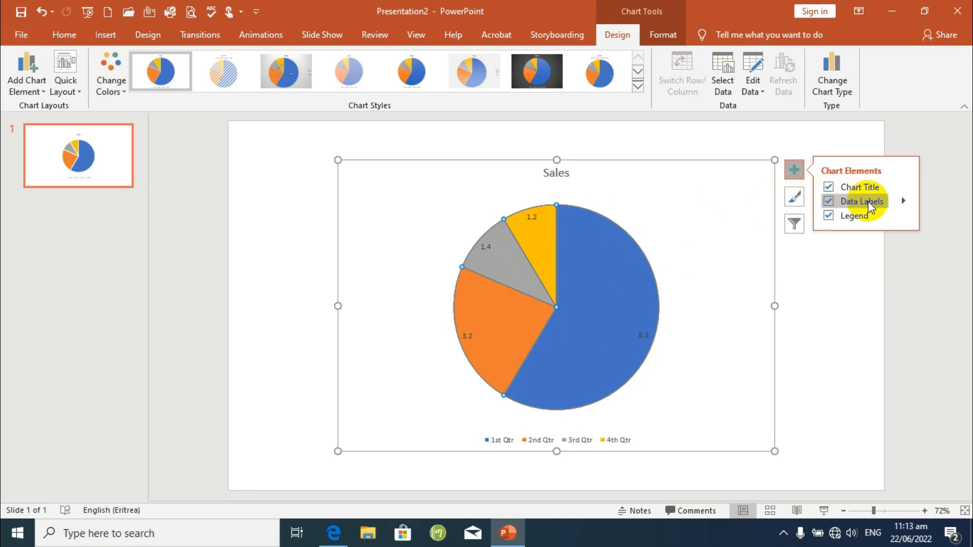
click(906, 205)
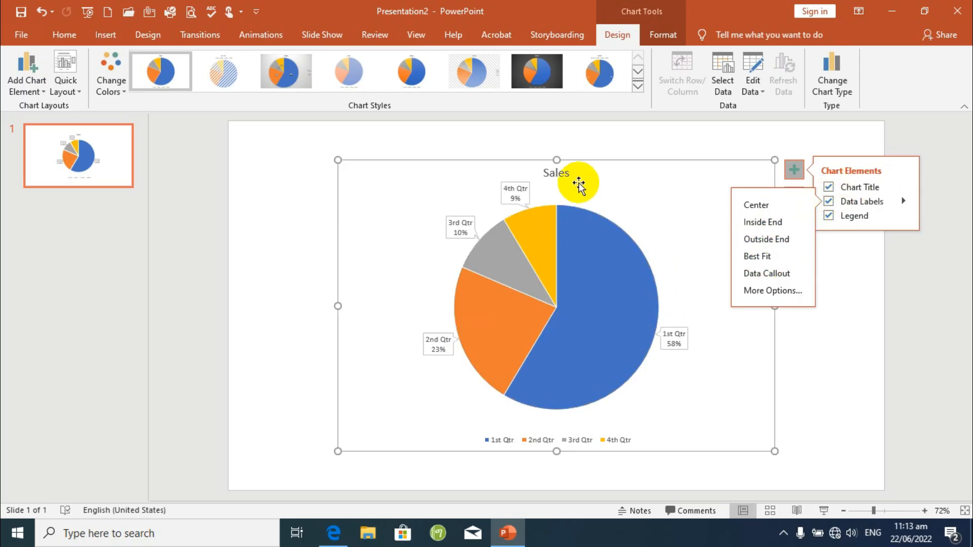
Hide and restore the chart title, then select it and show its placement options.
click(829, 187)
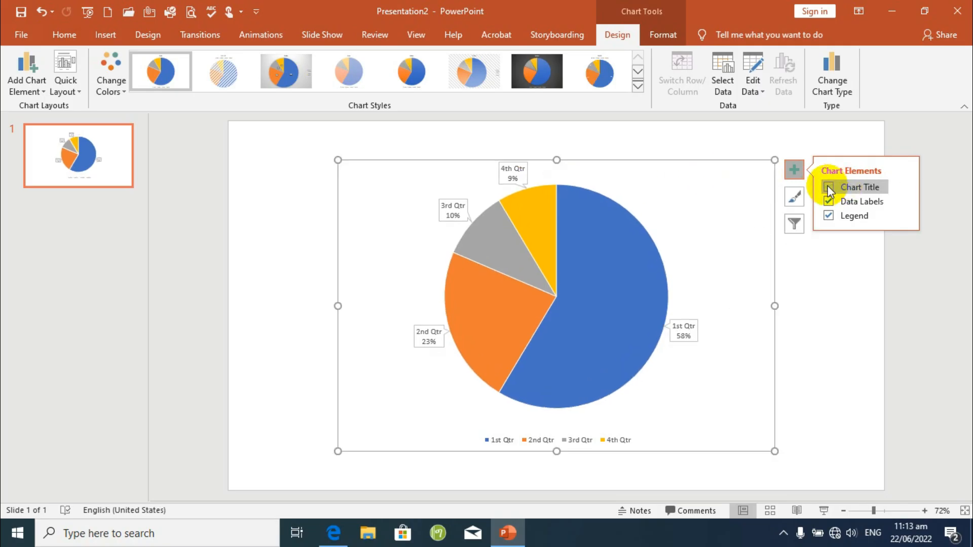
click(830, 189)
click(552, 173)
click(902, 188)
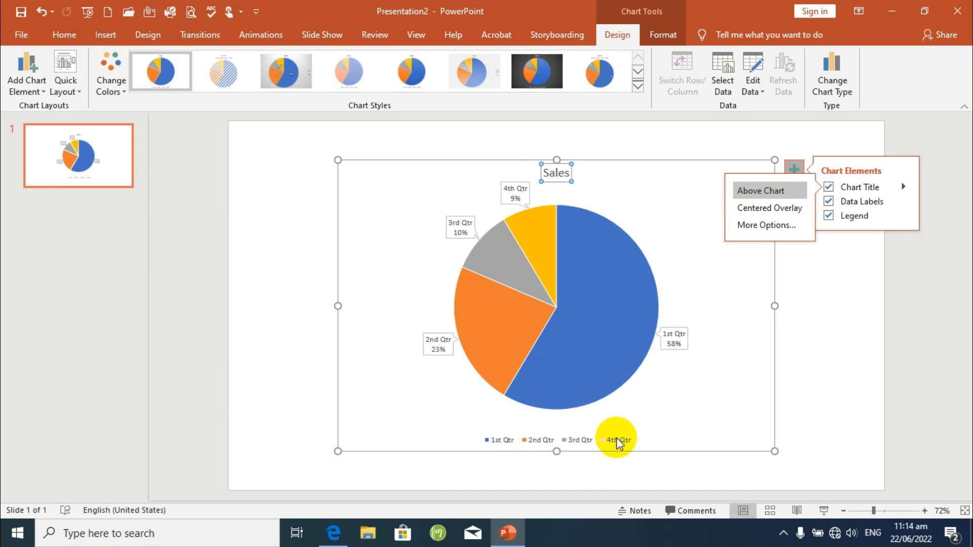
Turn the legend off and on, try the Top and Left positions, and place it at the Bottom of the chart.
click(829, 216)
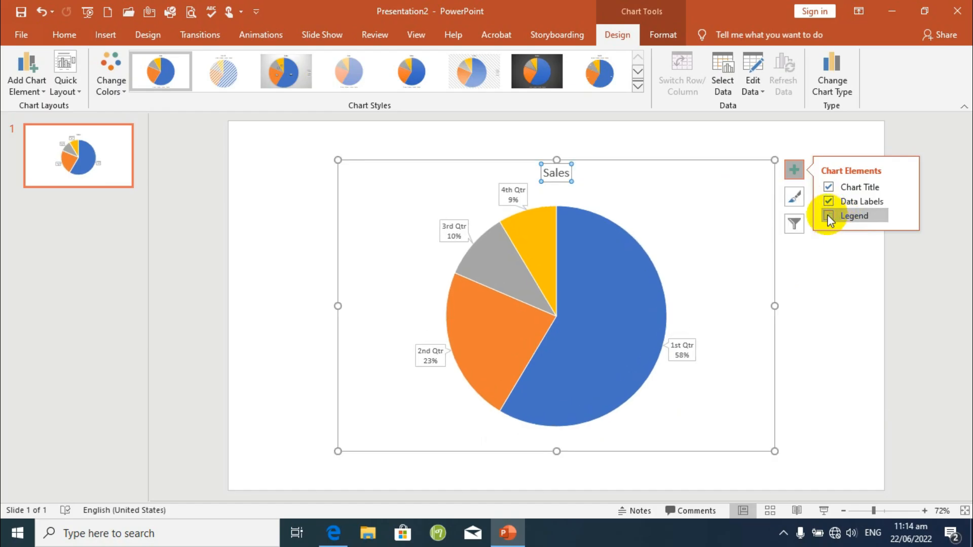
click(829, 217)
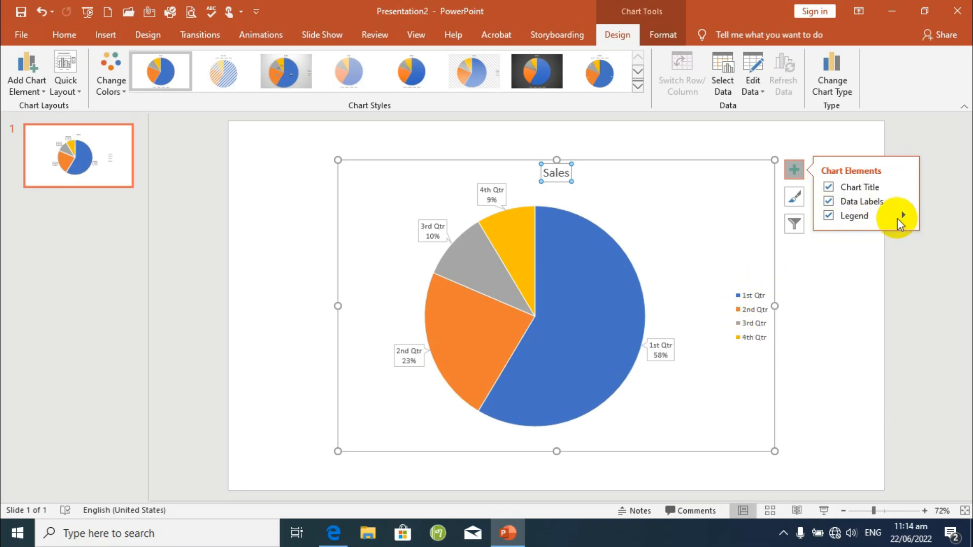
click(904, 214)
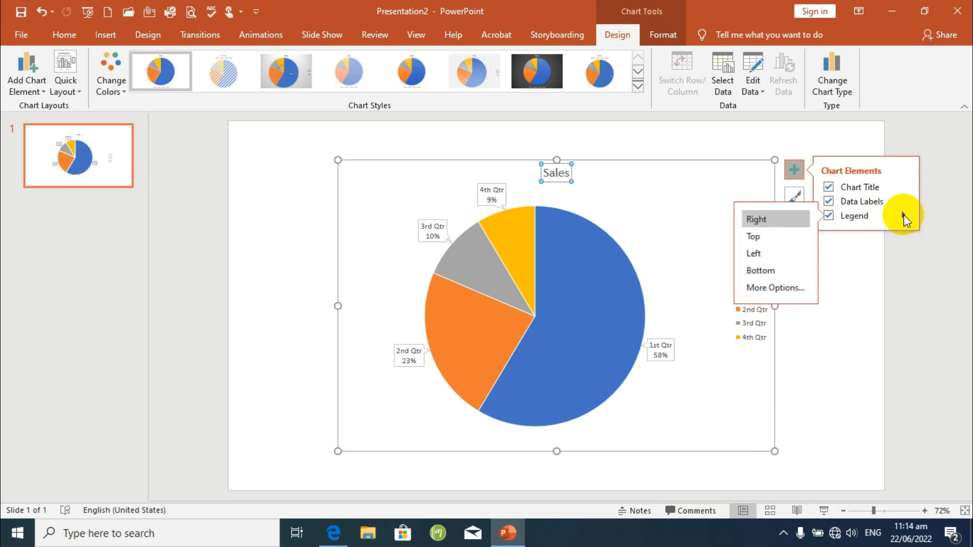
click(761, 239)
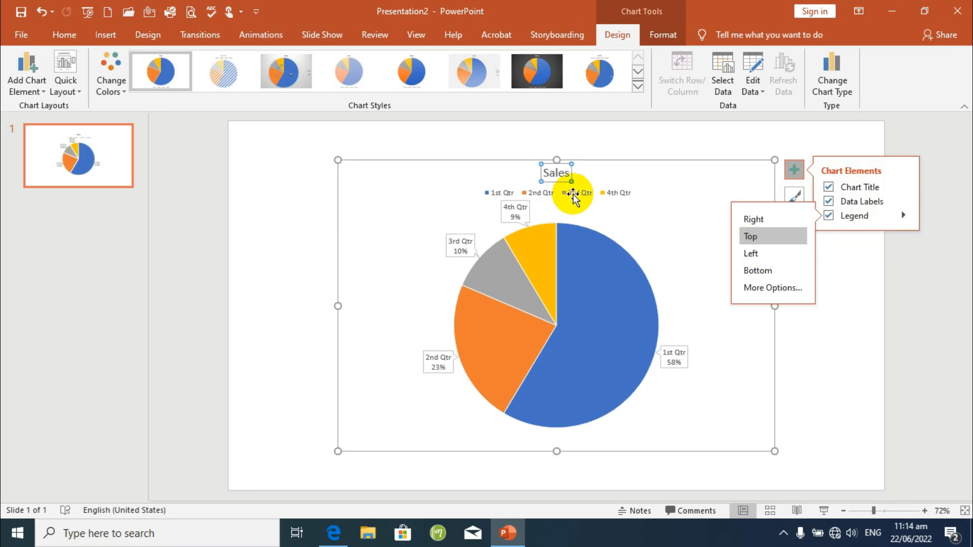
click(756, 253)
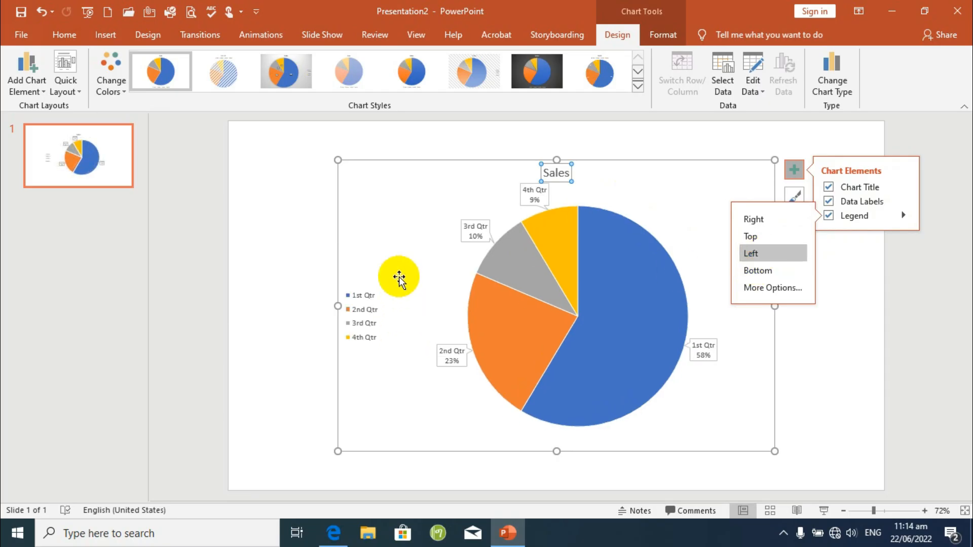
click(766, 272)
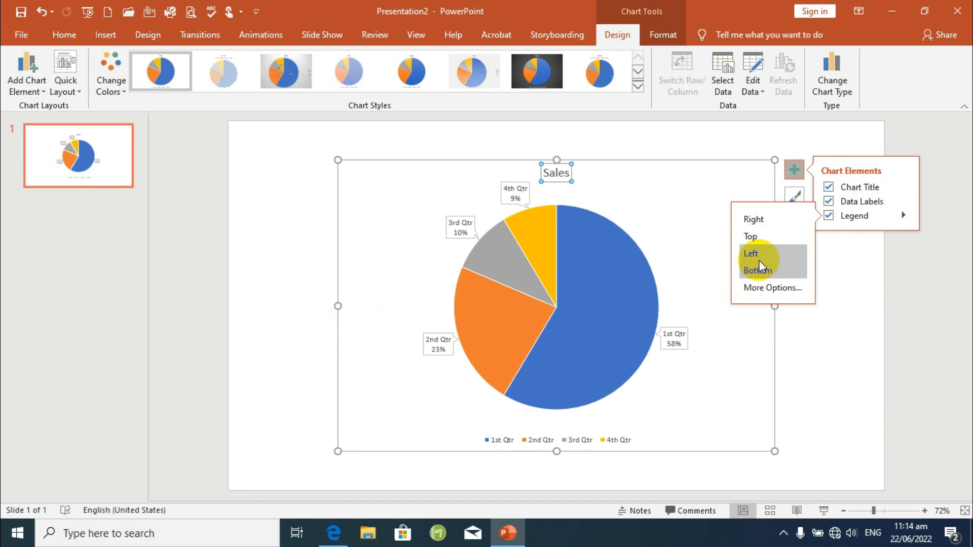
click(851, 318)
Try the hatched chart style on the pie chart, then apply the grey-gradient style with dark callout labels.
click(618, 301)
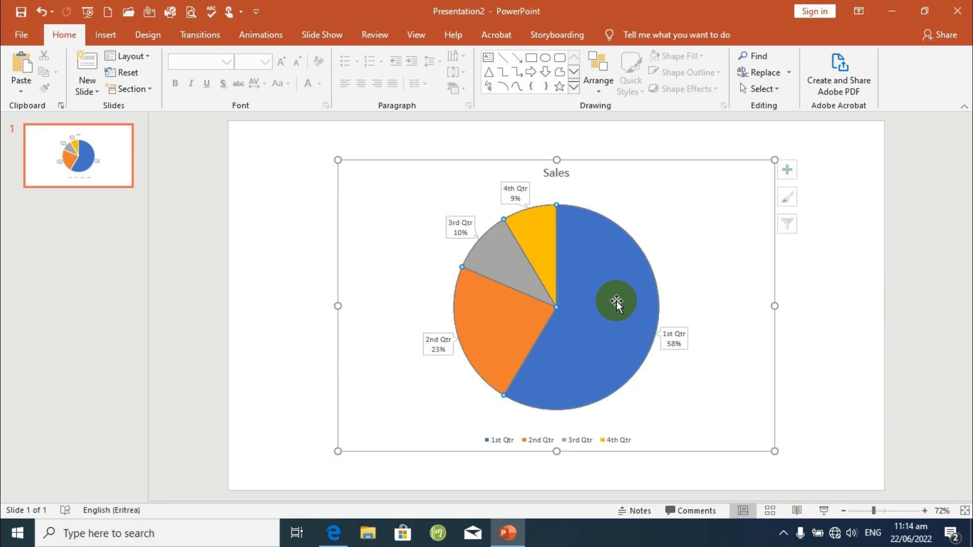
click(795, 202)
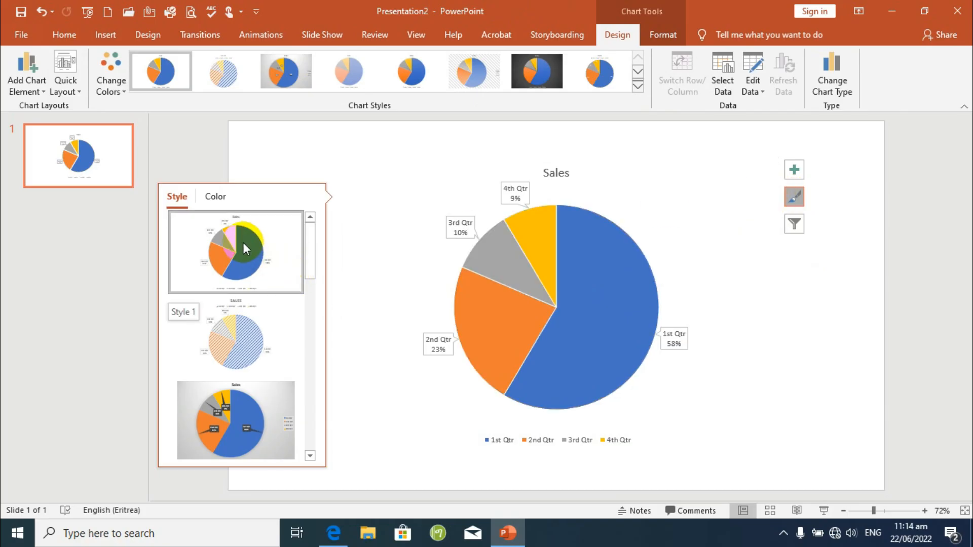
click(245, 327)
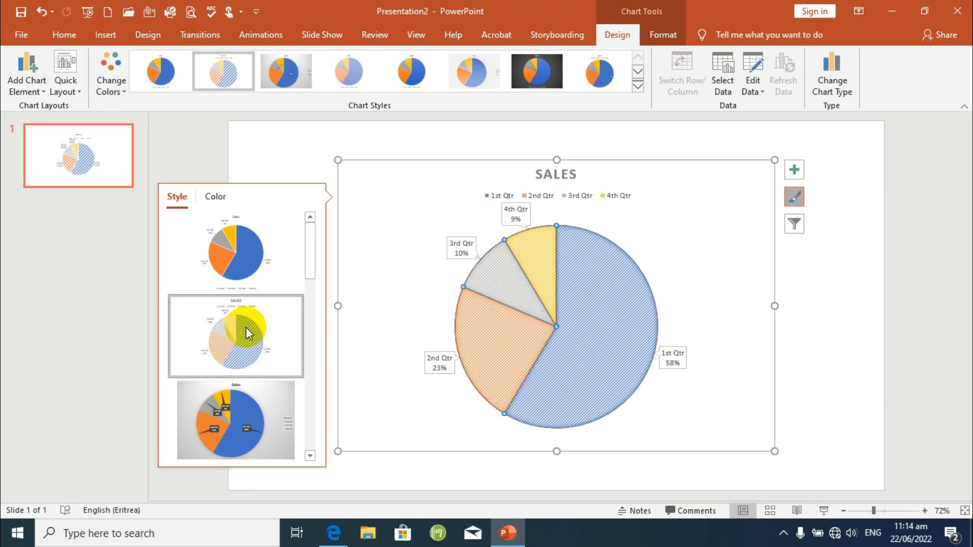
click(248, 404)
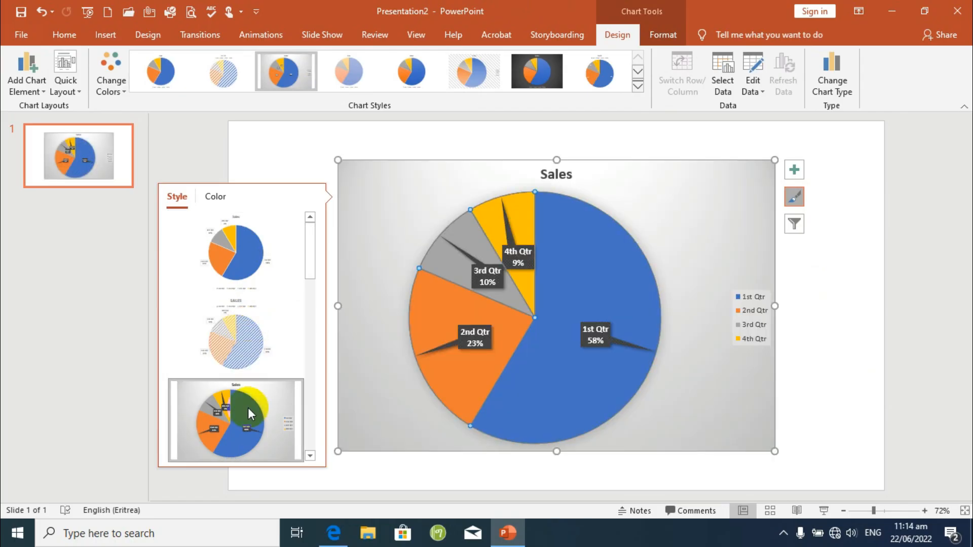
Try the dark-background chart style, the white style with the legend above the pie, and the light-grey patterned style.
scroll(248, 406, down, 3)
click(248, 260)
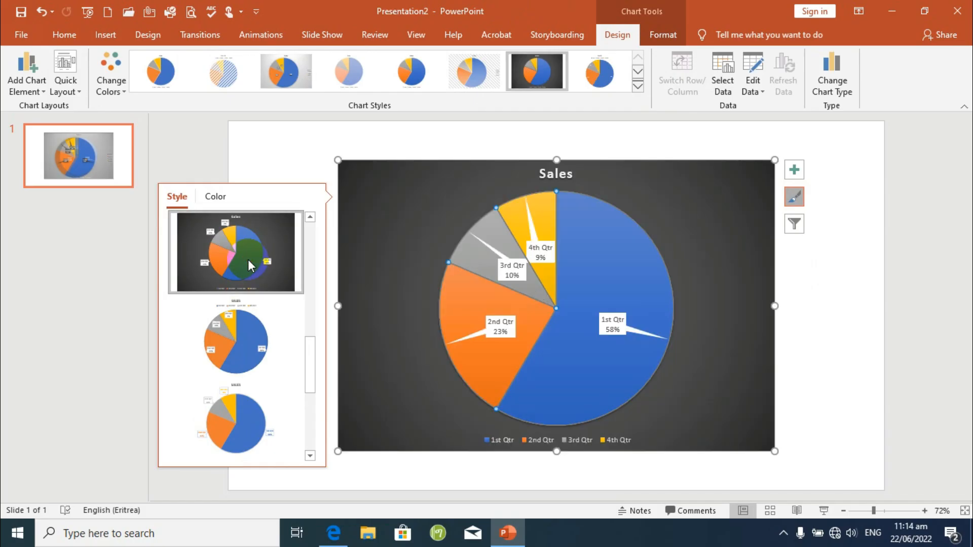
scroll(248, 259, up, 3)
scroll(248, 259, down, 3)
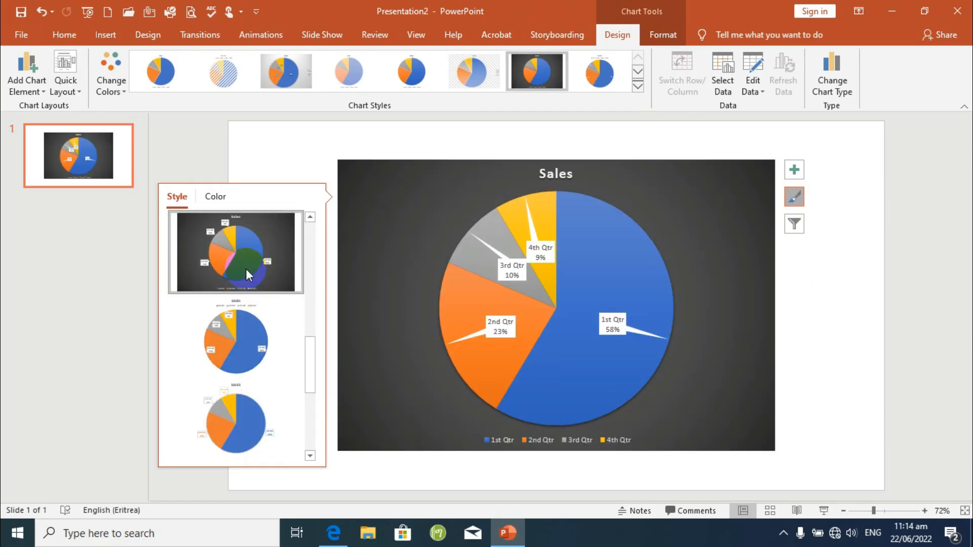
click(246, 327)
scroll(246, 327, down, 3)
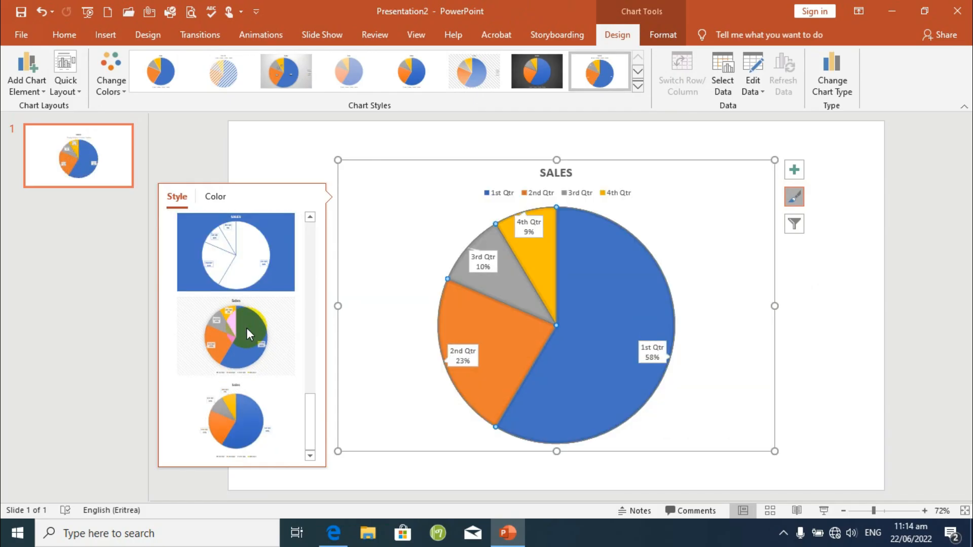
click(246, 328)
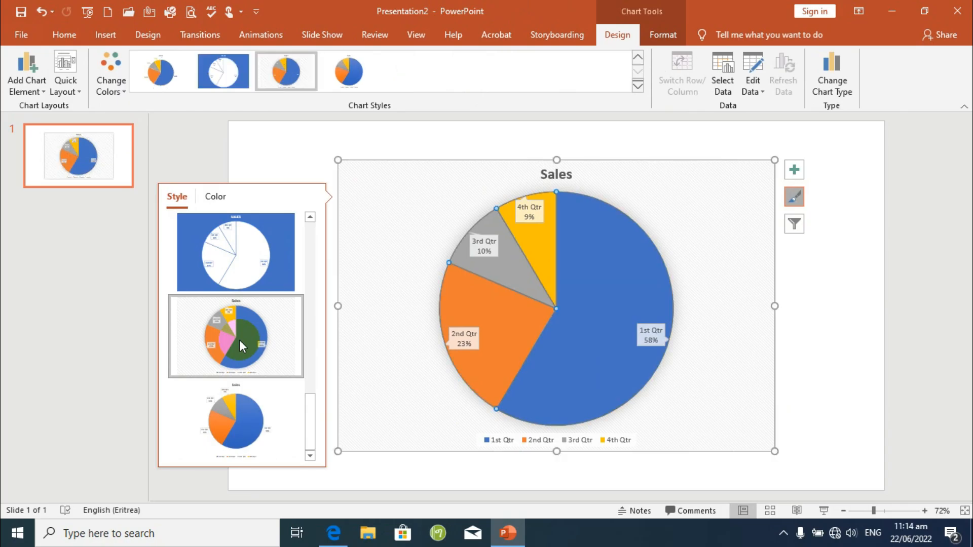
Apply the last chart style, with gradient slices on white, and recolour the pie chart with Colorful Palette 3.
click(238, 416)
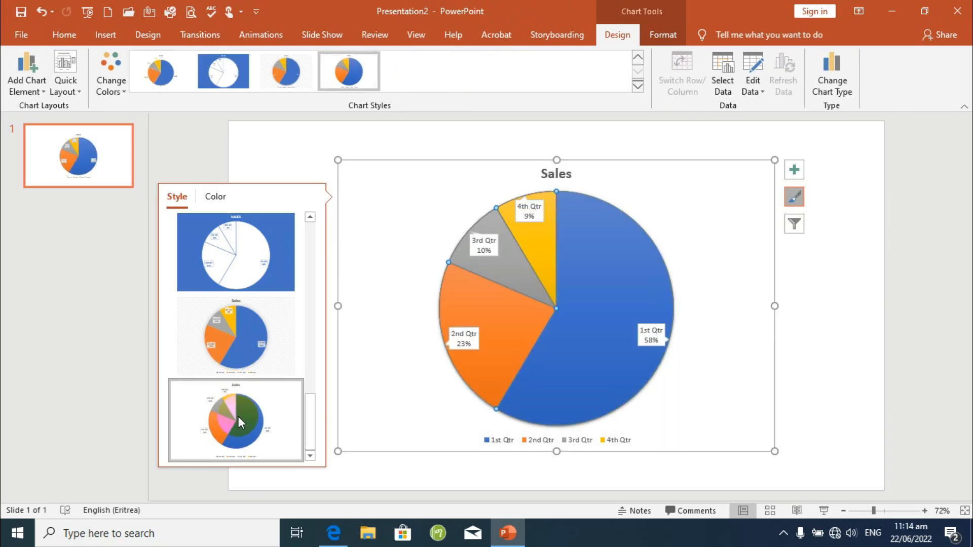
click(214, 198)
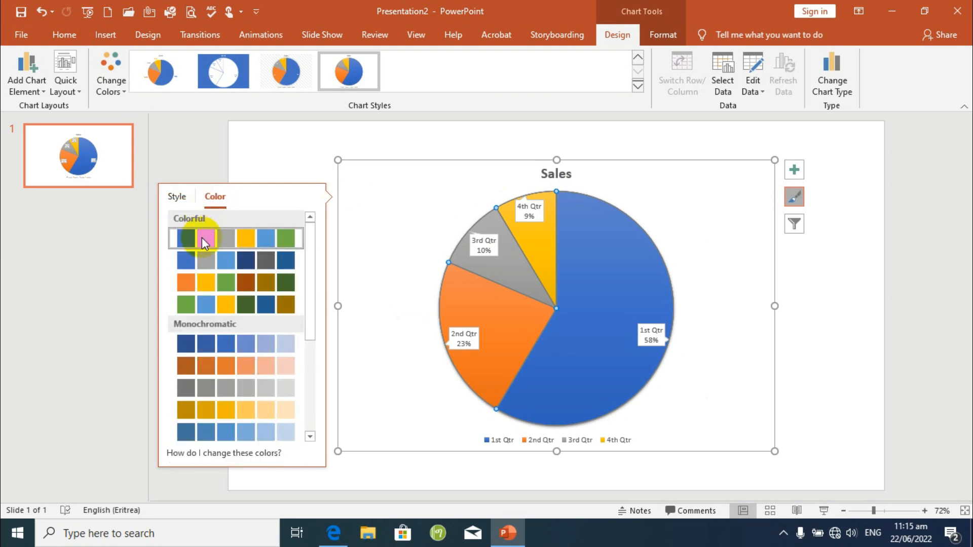
click(210, 280)
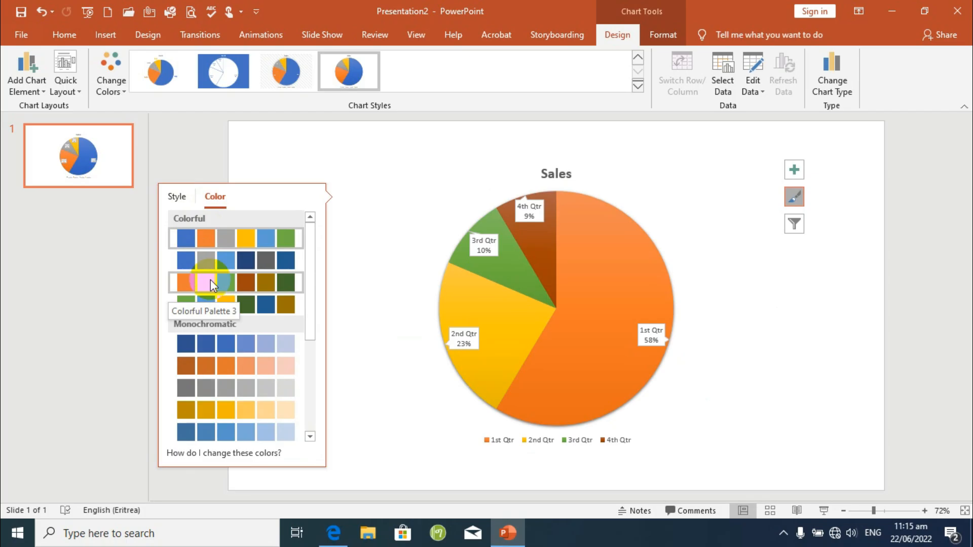
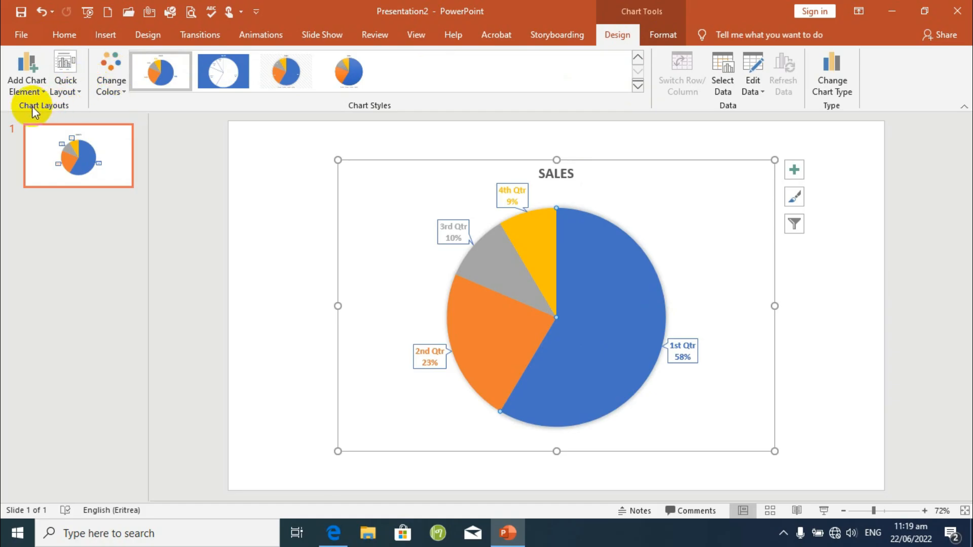
Preview the quick layouts and chart title options, and set the 1st Qtr slice's data label to Inside End.
click(81, 93)
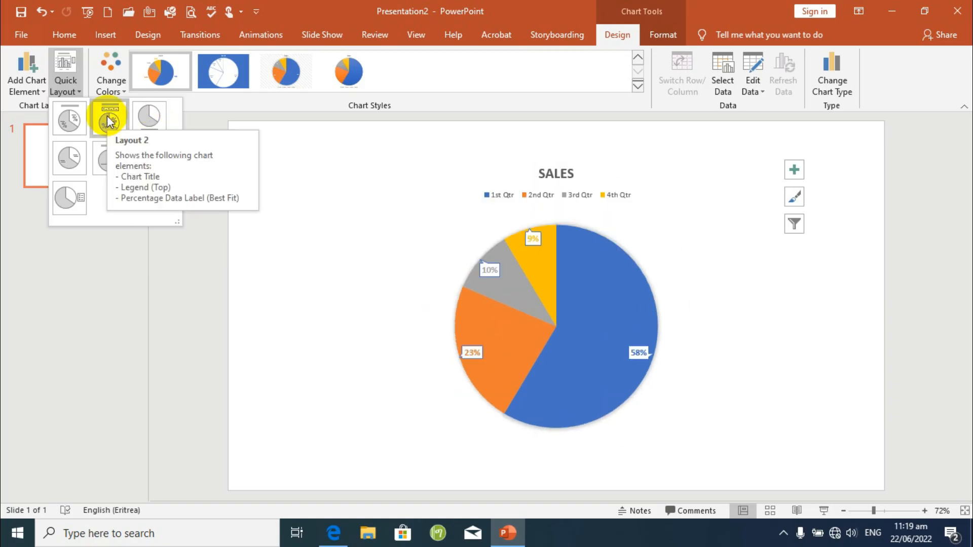
click(32, 84)
click(32, 83)
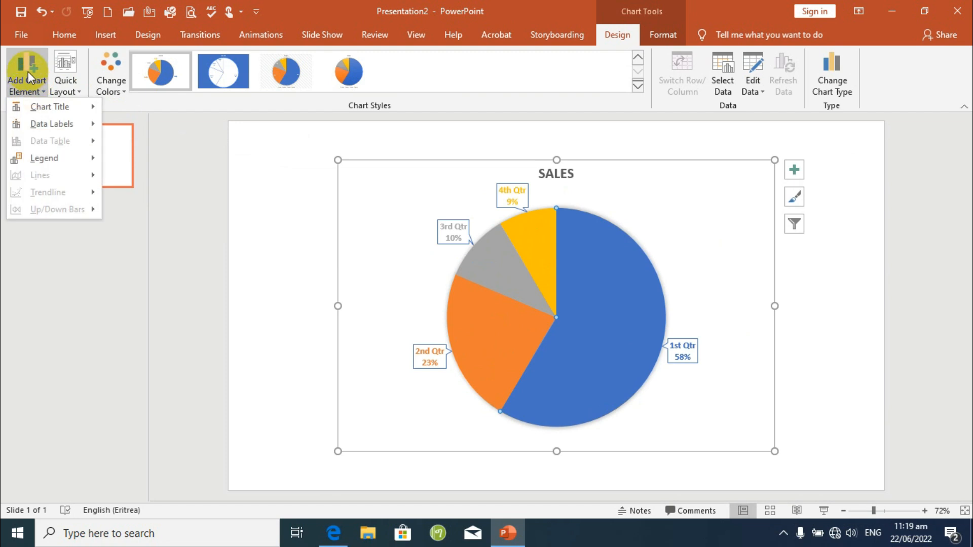
mouse_move(35, 109)
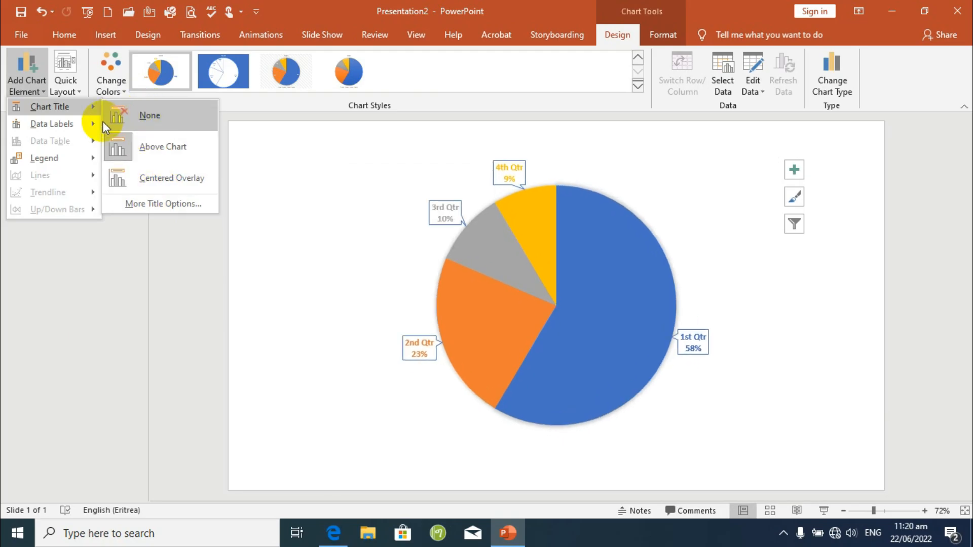
mouse_move(66, 127)
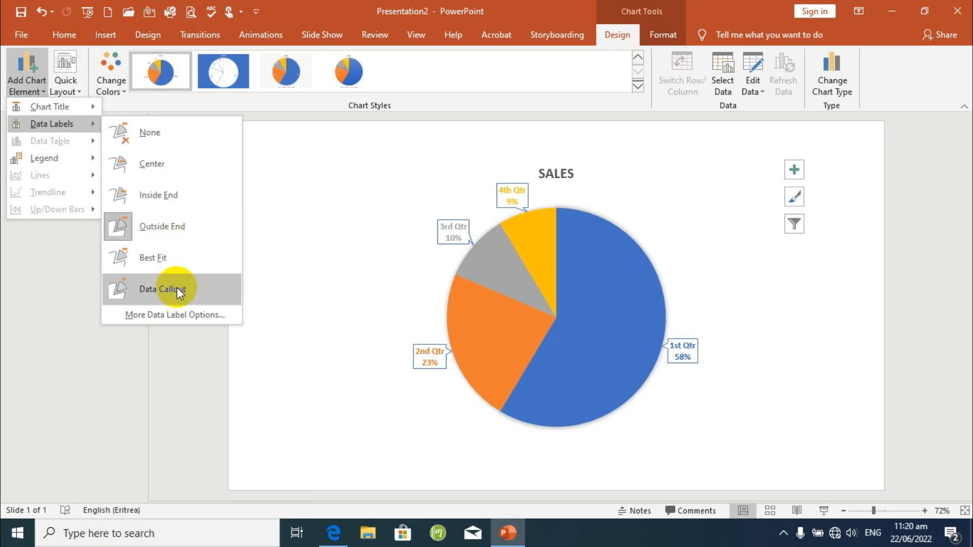
click(174, 209)
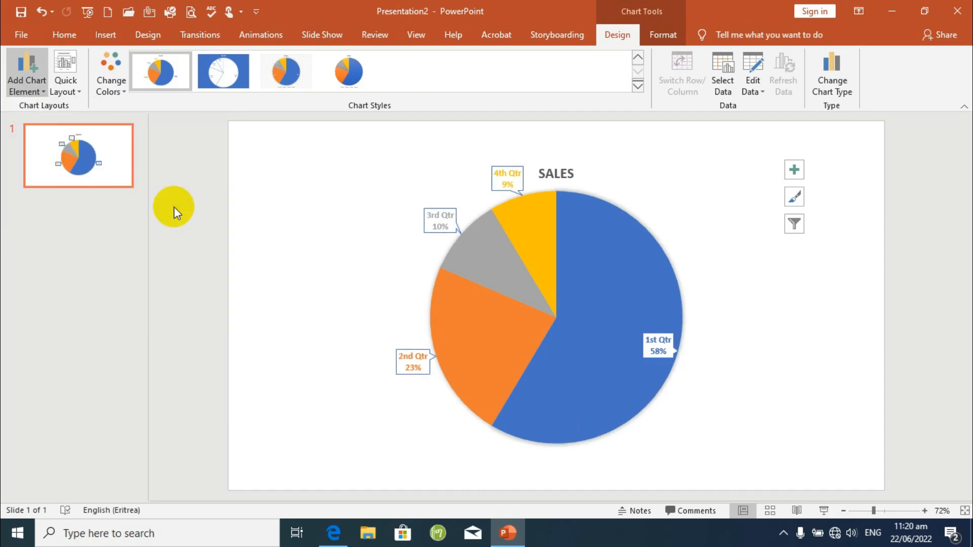
Select only the 3rd Qtr data label and set its position to Center.
click(625, 333)
click(663, 354)
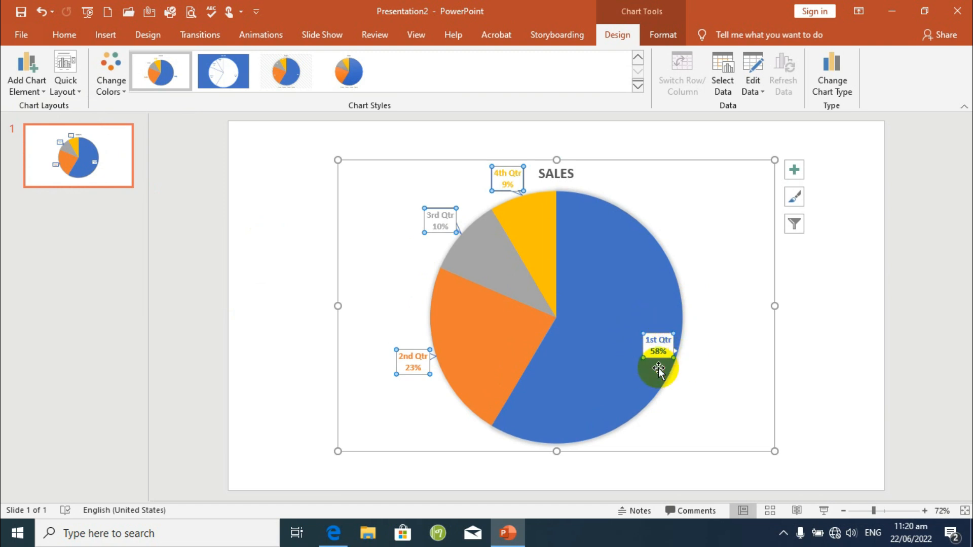
click(502, 175)
click(439, 219)
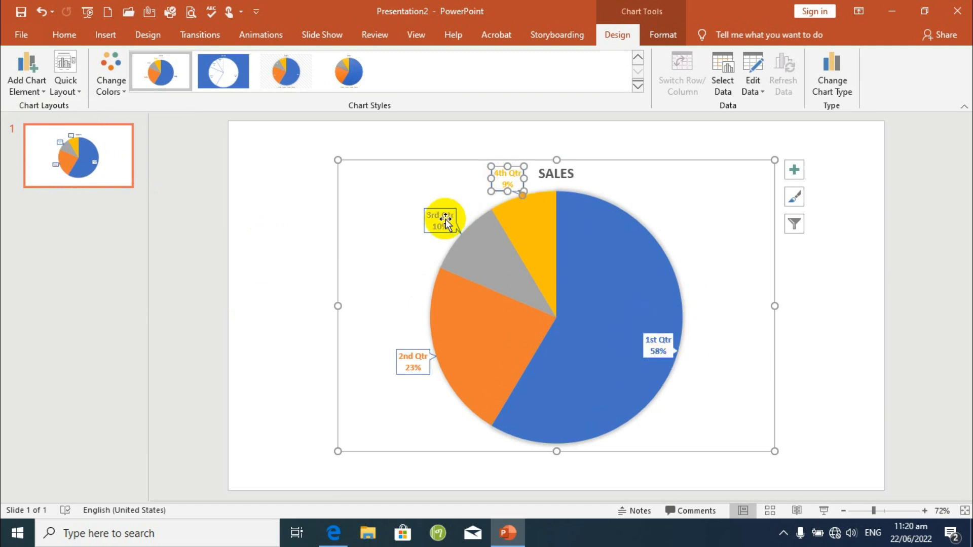
click(36, 92)
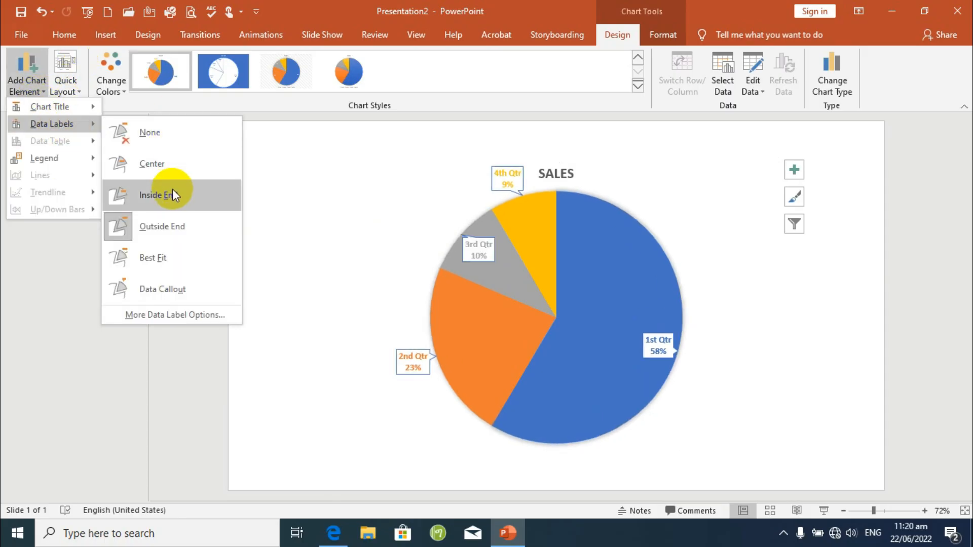
click(172, 163)
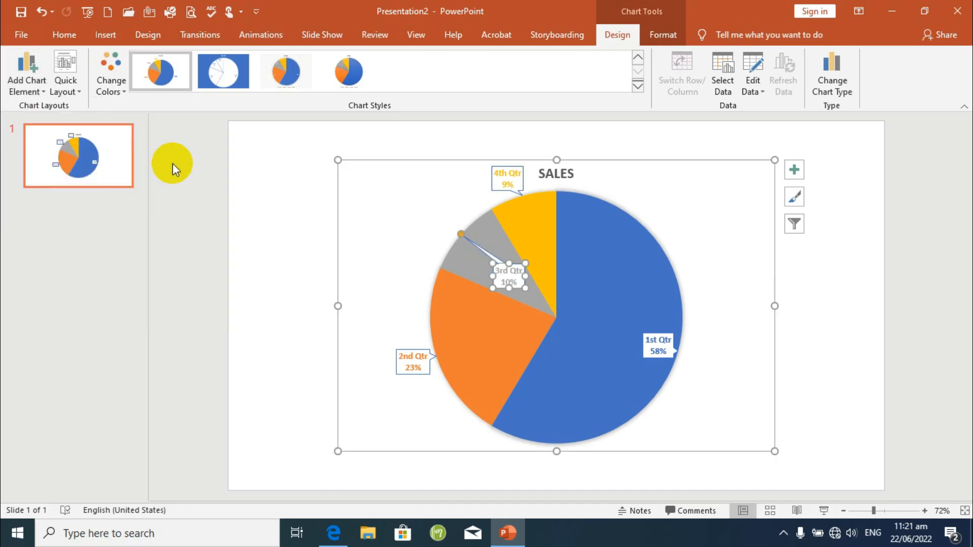
Select the 2nd Qtr data label, preview its position options and set it to Outside End.
click(410, 380)
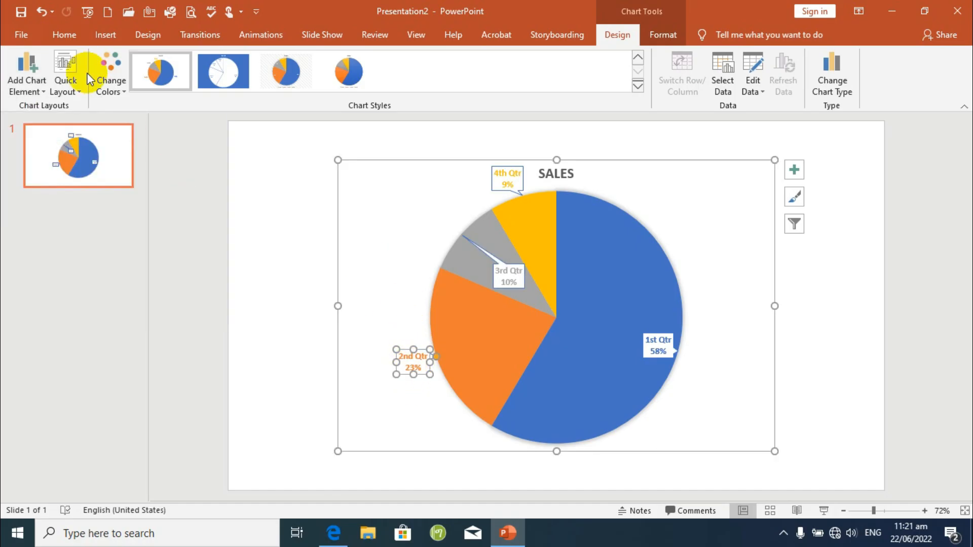
click(27, 86)
mouse_move(45, 124)
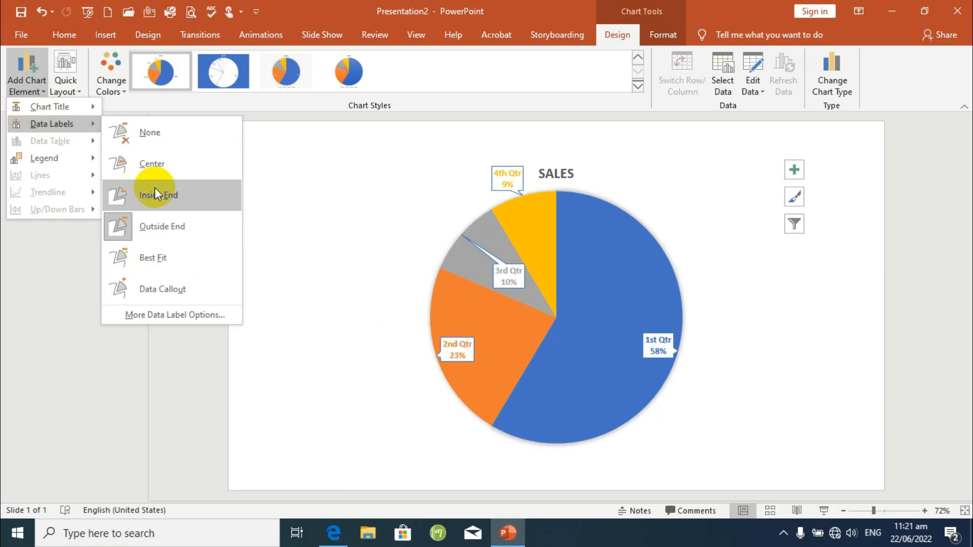
click(154, 226)
click(380, 352)
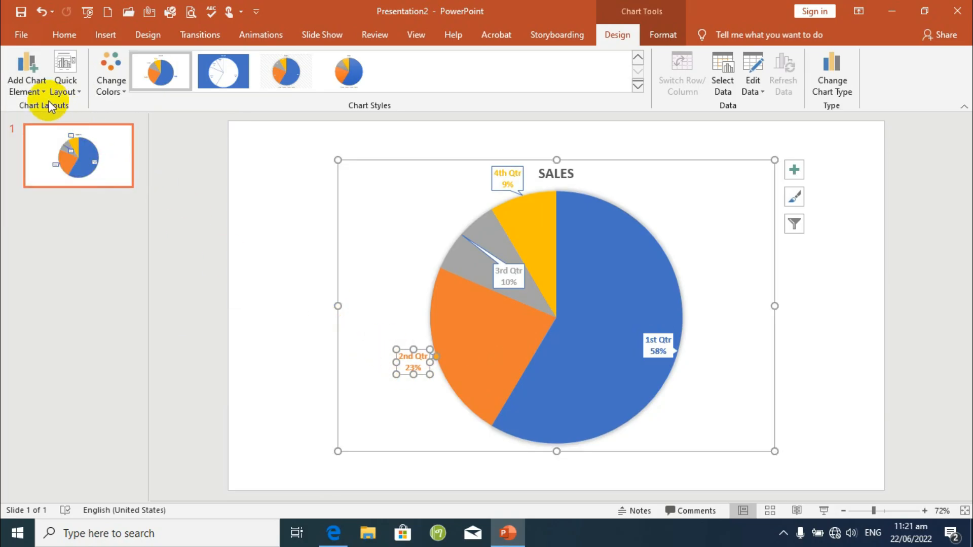
Add a legend at the Left of the pie chart.
click(29, 83)
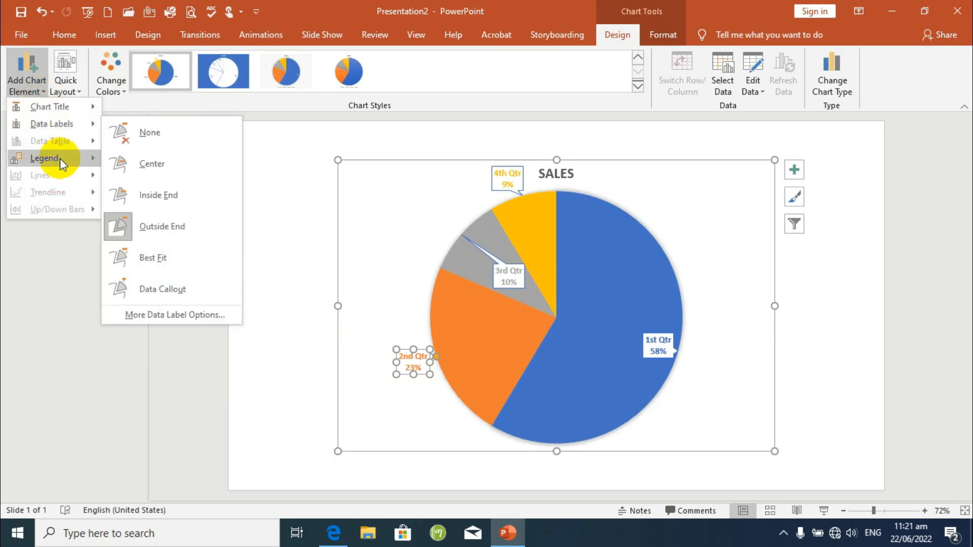
mouse_move(60, 158)
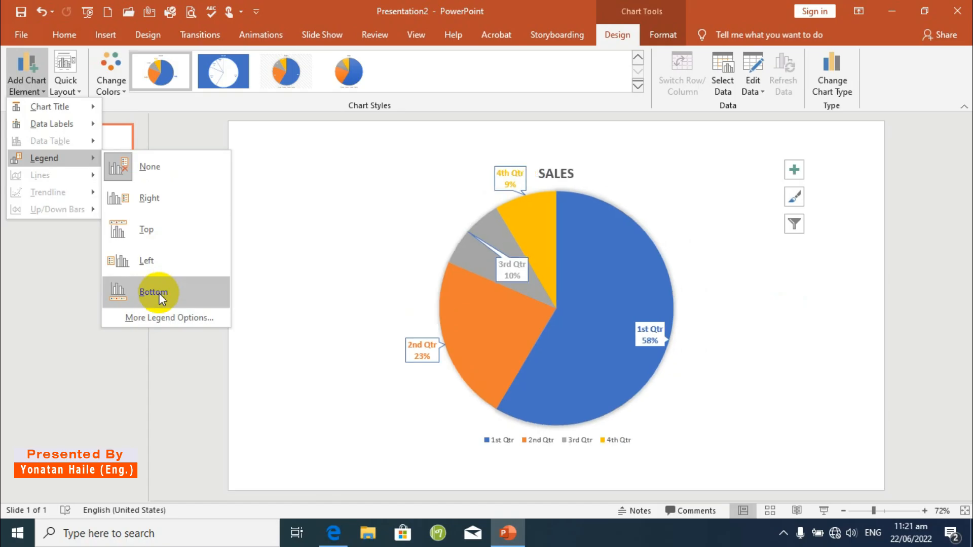
click(157, 263)
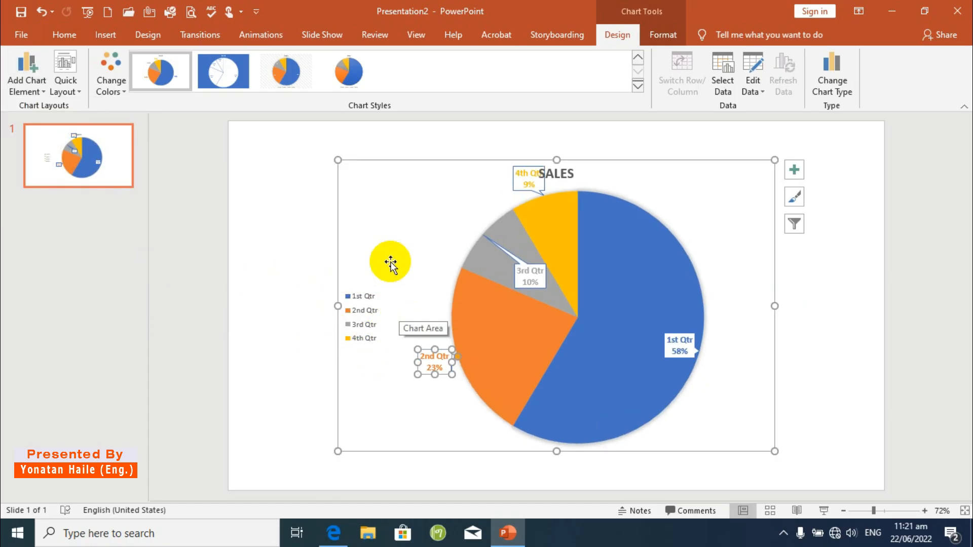
click(281, 233)
click(473, 274)
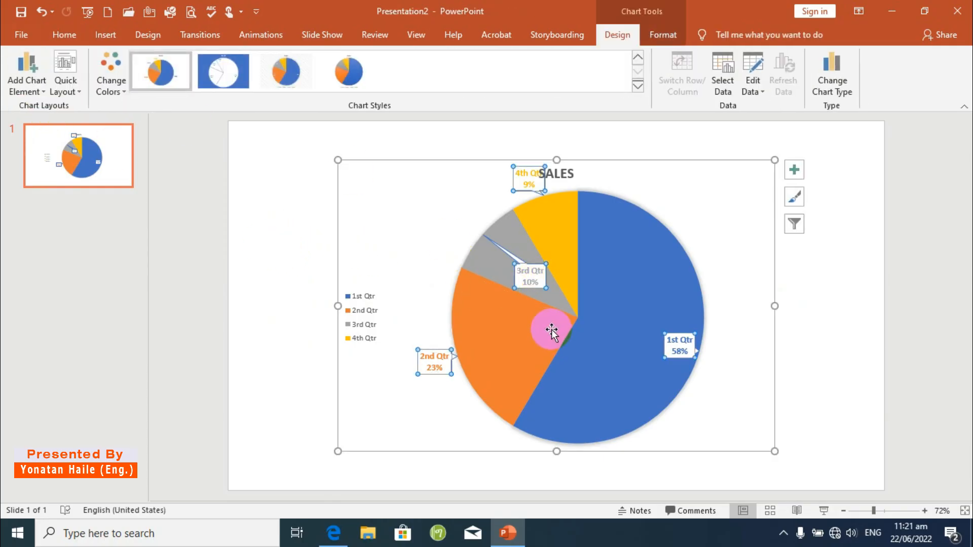
click(607, 334)
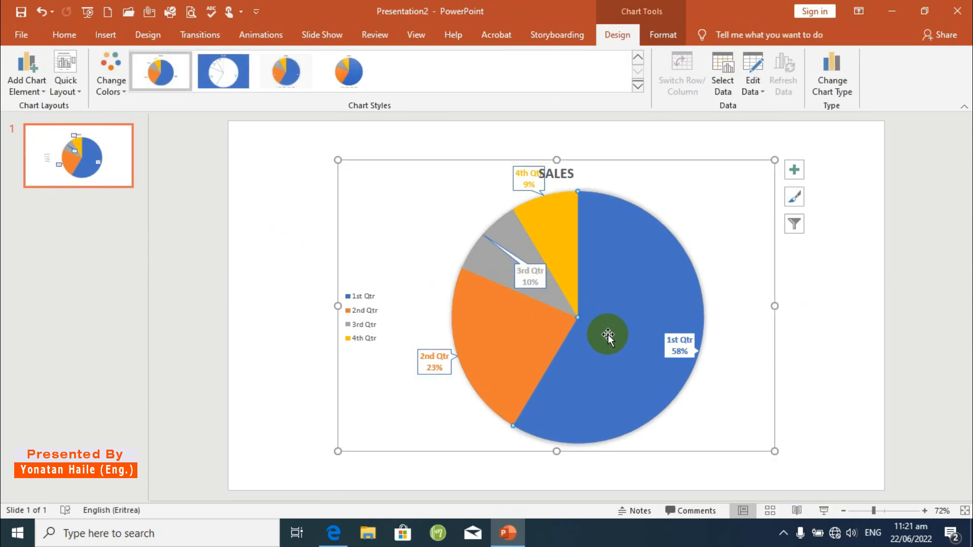
click(20, 91)
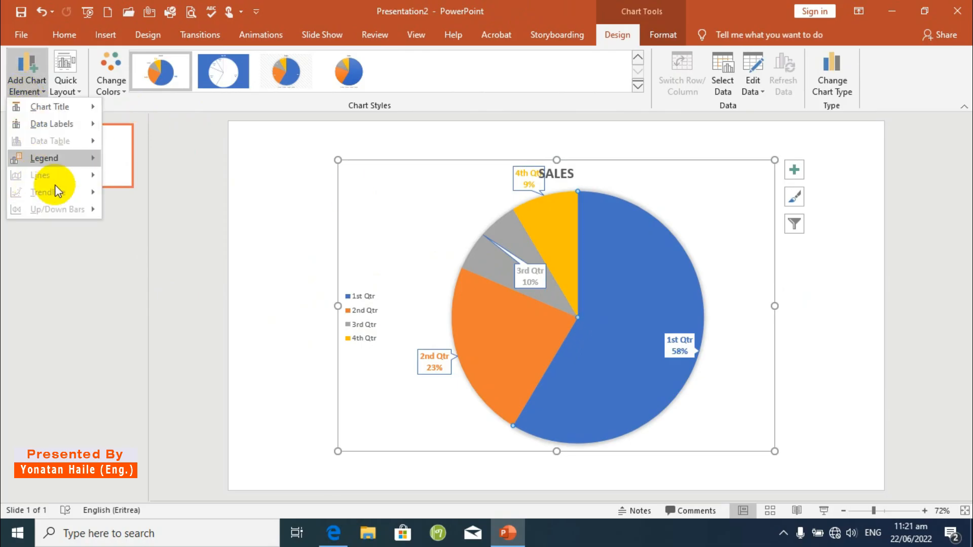
mouse_move(39, 100)
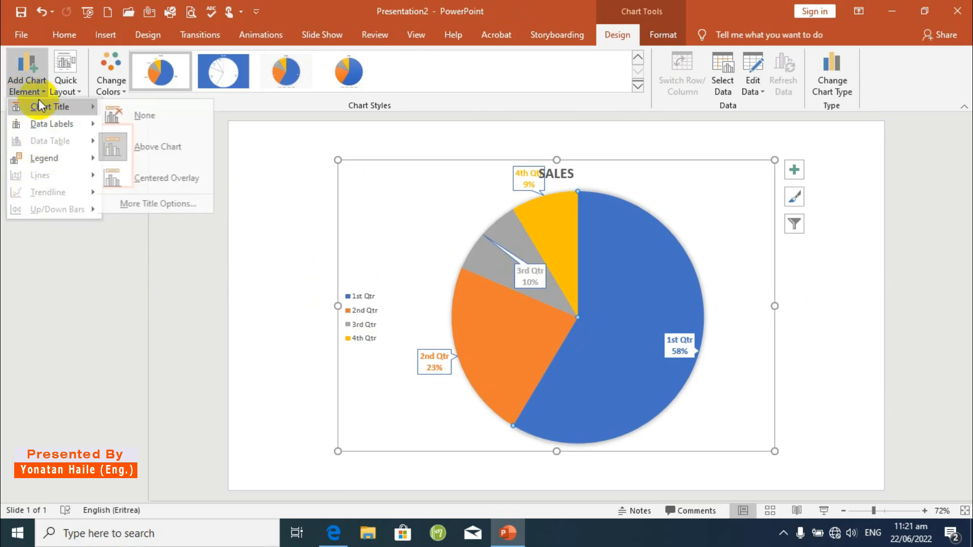
click(278, 105)
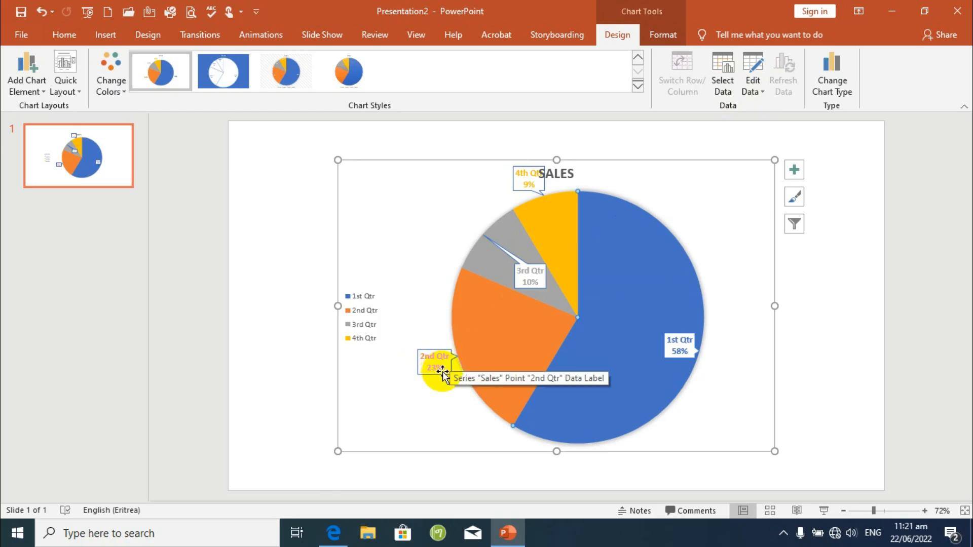
Open the pie chart's data sheet and set the 2nd Qtr sales value to 9.2.
click(755, 63)
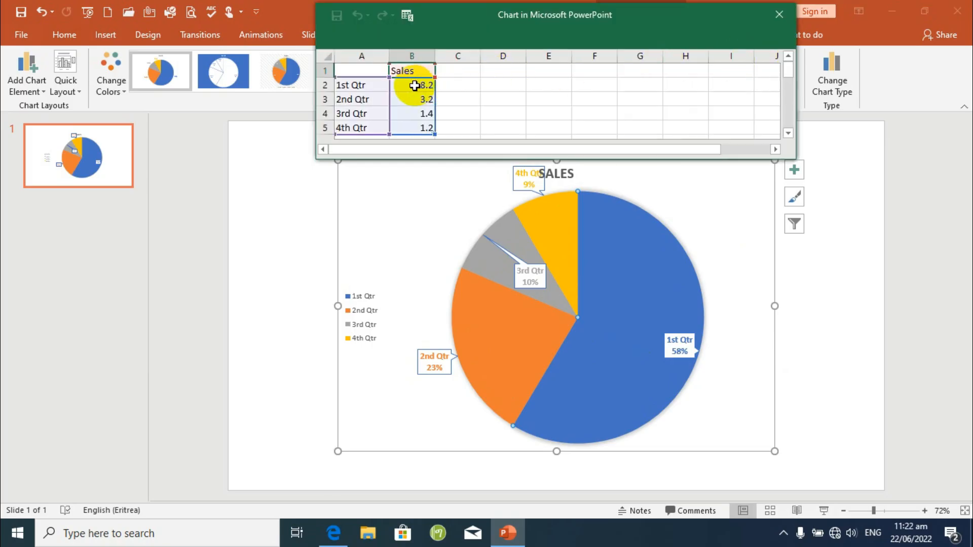
click(414, 85)
click(424, 101)
double_click(423, 100)
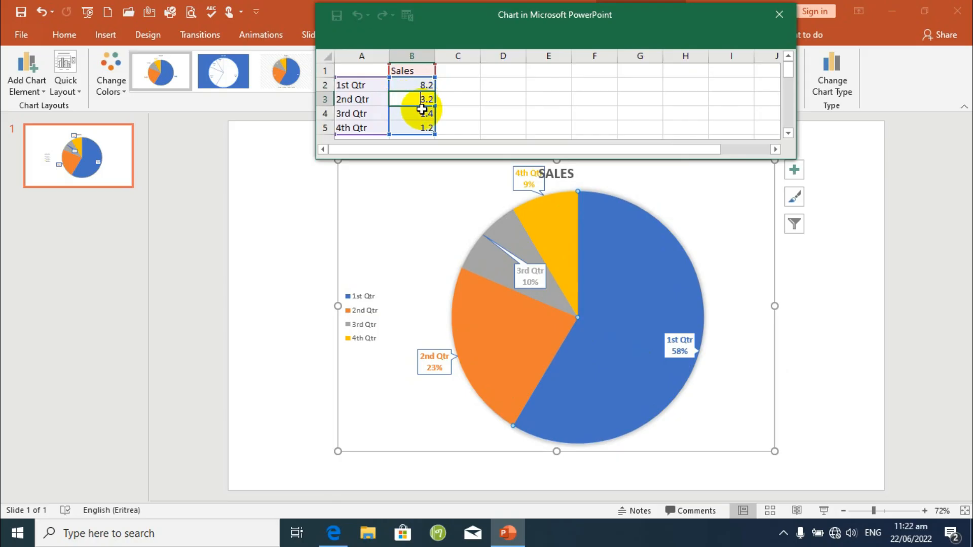
double_click(426, 98)
text(1)
double_click(423, 101)
text(9)
click(461, 95)
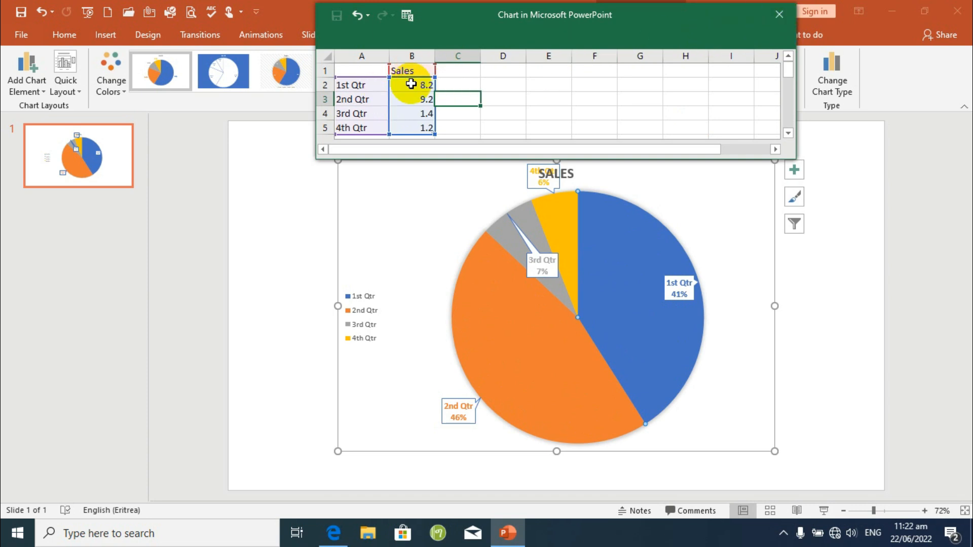
Rename the 1st Qtr category in the chart data to Maekel.
click(355, 84)
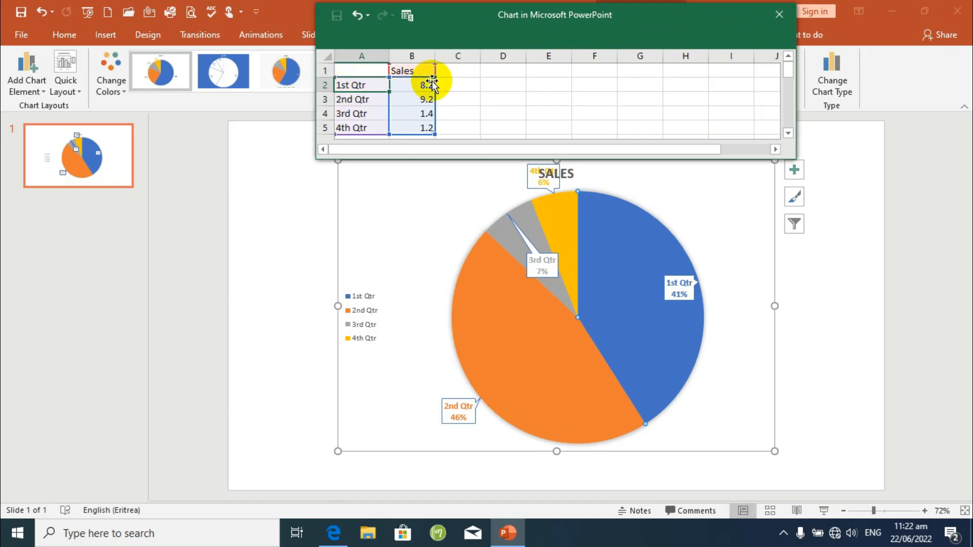
double_click(357, 84)
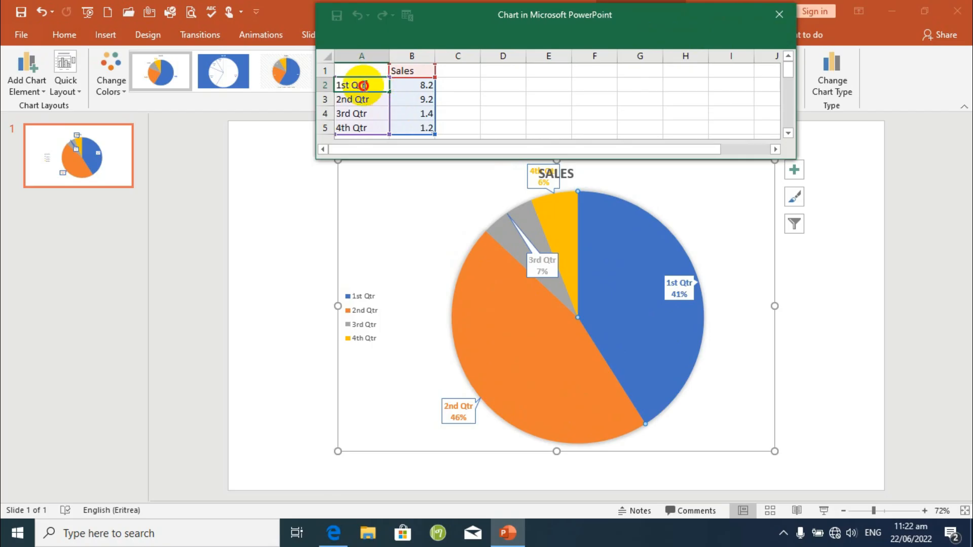
drag(365, 84, 330, 85)
click(330, 85)
click(362, 86)
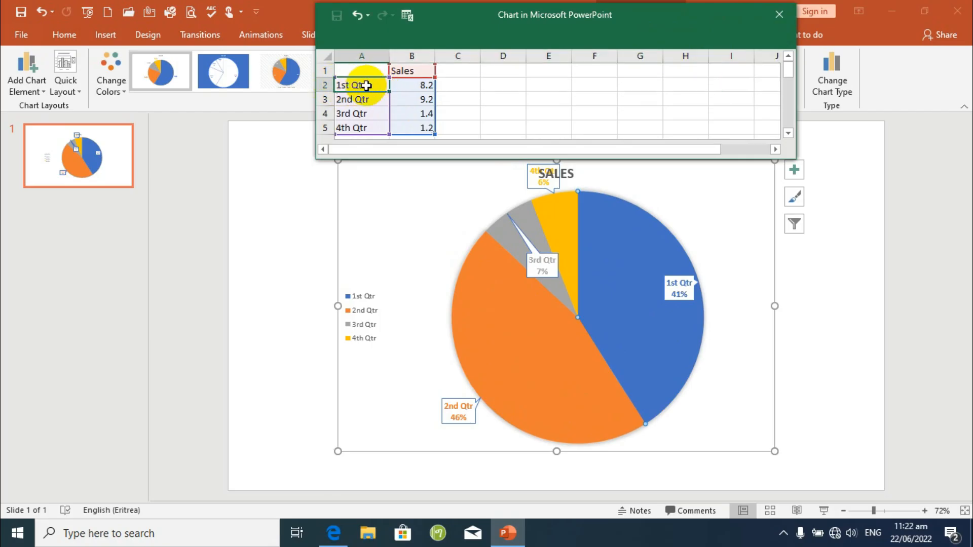
double_click(367, 85)
mouse_move(367, 85)
mouse_down()
mouse_move(339, 85)
mouse_move(355, 92)
mouse_up()
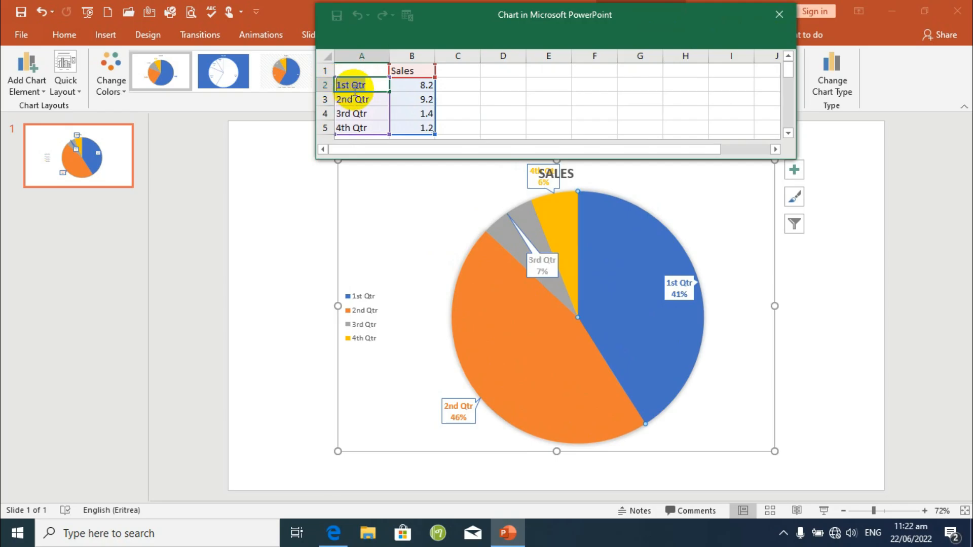
text(Maekel)
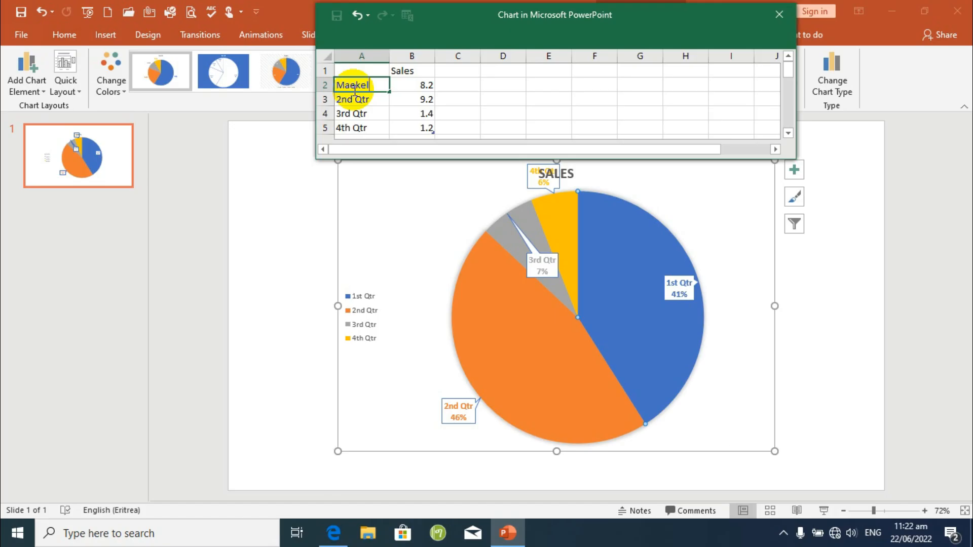
key(Return)
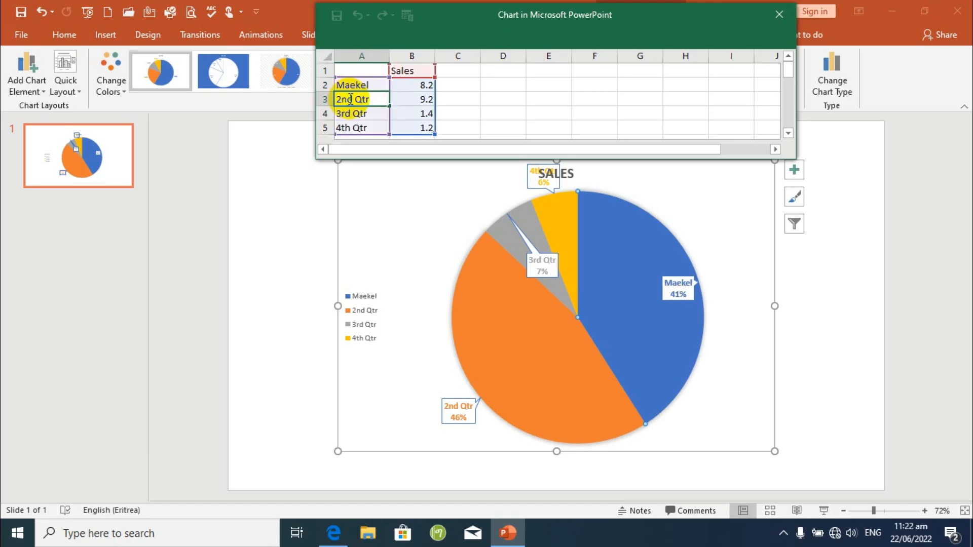
Rename the 2nd Qtr category to Debub and the 3rd Qtr category to Anseba in the chart data.
drag(375, 99, 323, 98)
text(Debub)
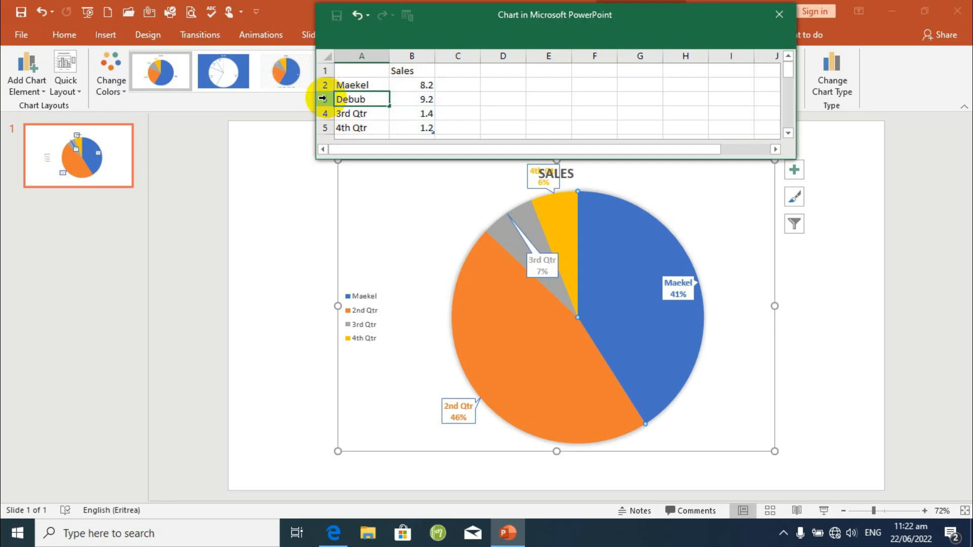
click(368, 112)
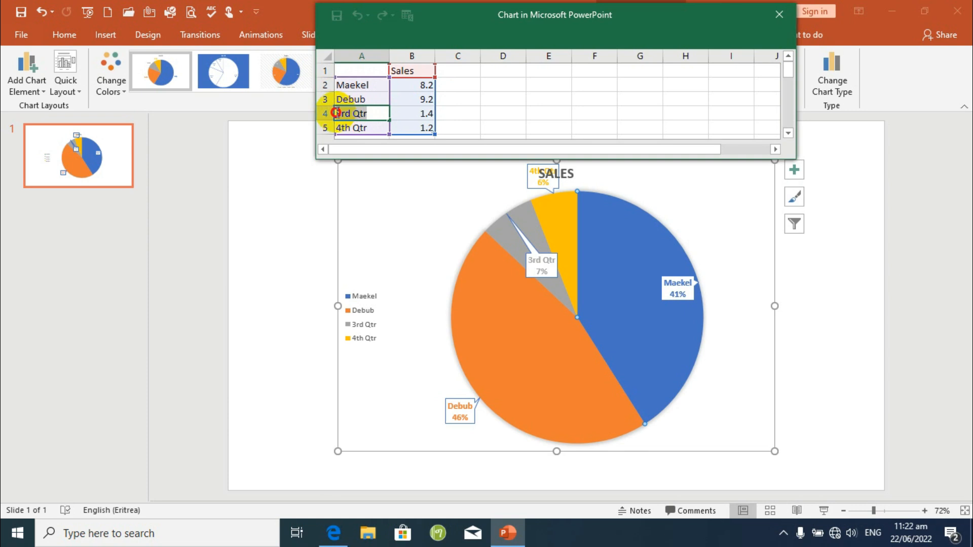
text(Anse)
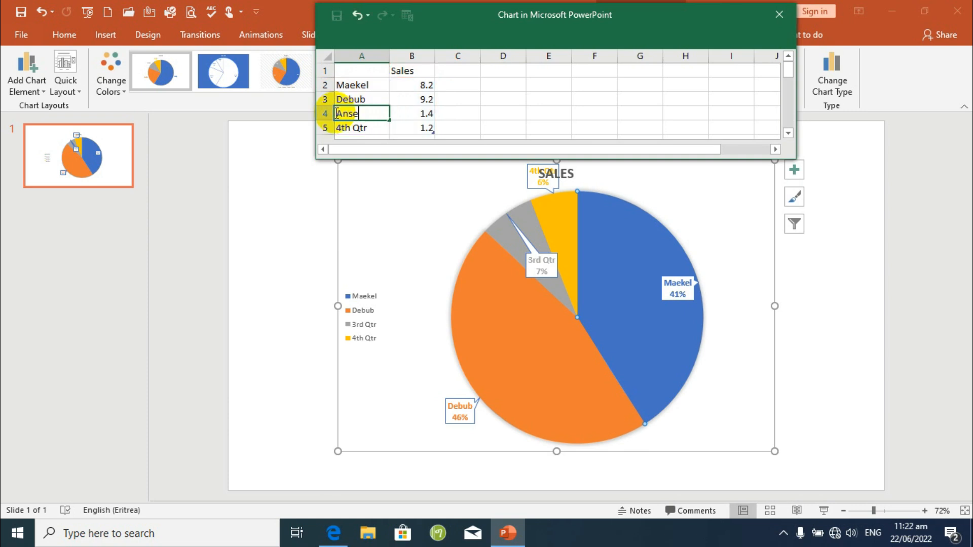
text(ba)
key(Return)
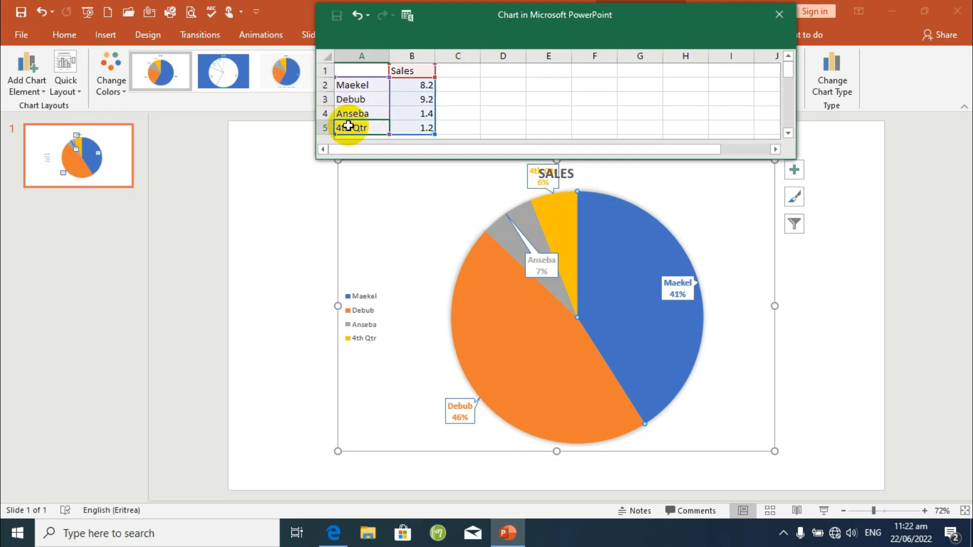
Rename the 4th Qtr category to Barka and close the chart's data sheet.
double_click(350, 124)
key(BackSpace)
key(BackSpace)
key(BackSpace)
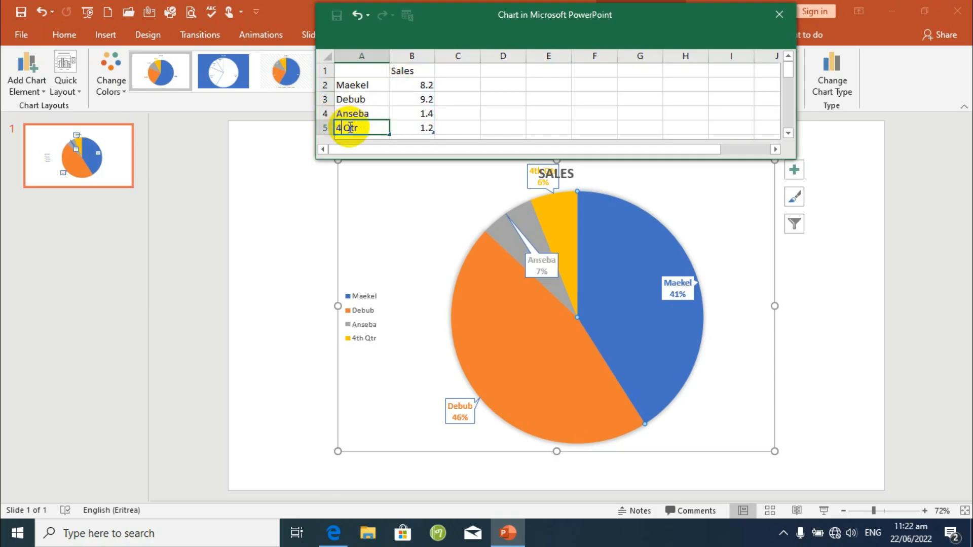
key(Delete)
key(Delete)
key(Delete)
key(Delete)
text(Barka)
key(Return)
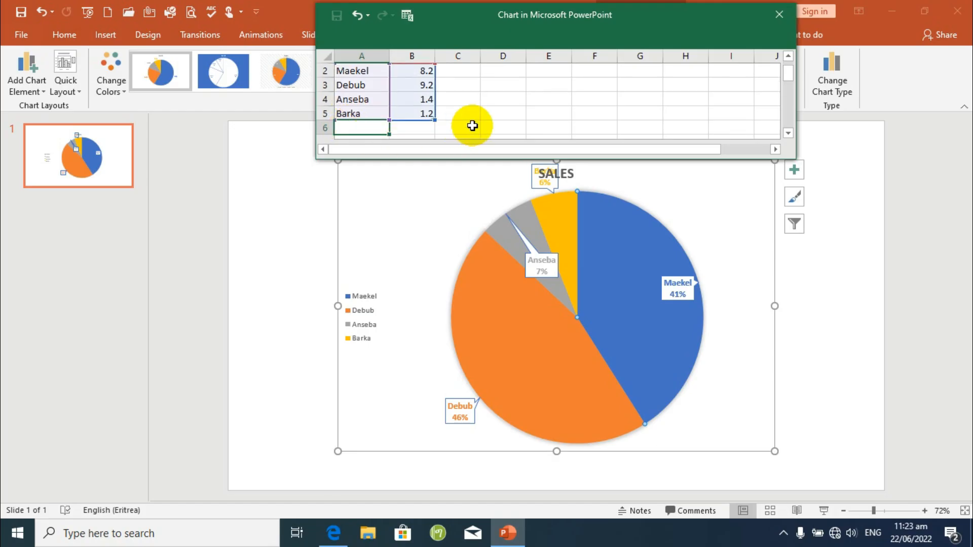
click(629, 98)
click(779, 14)
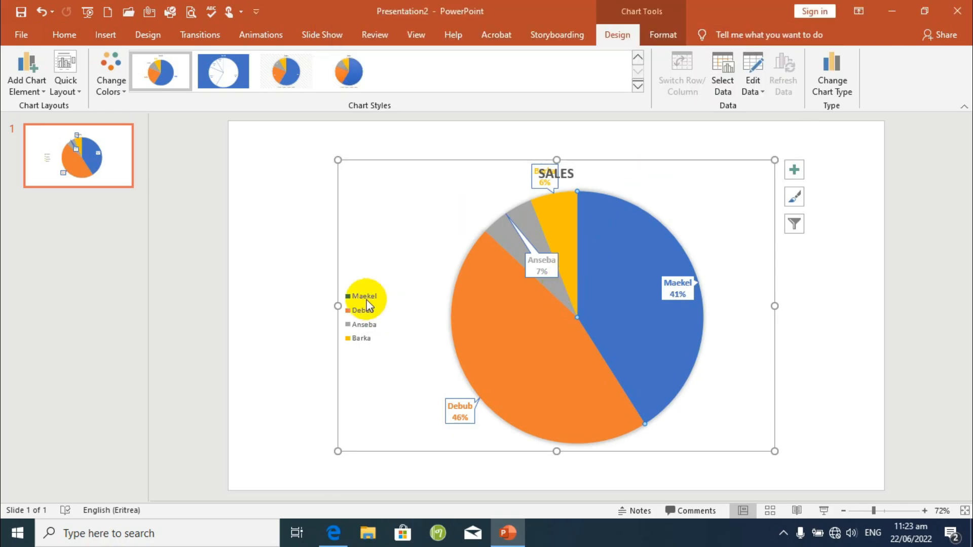